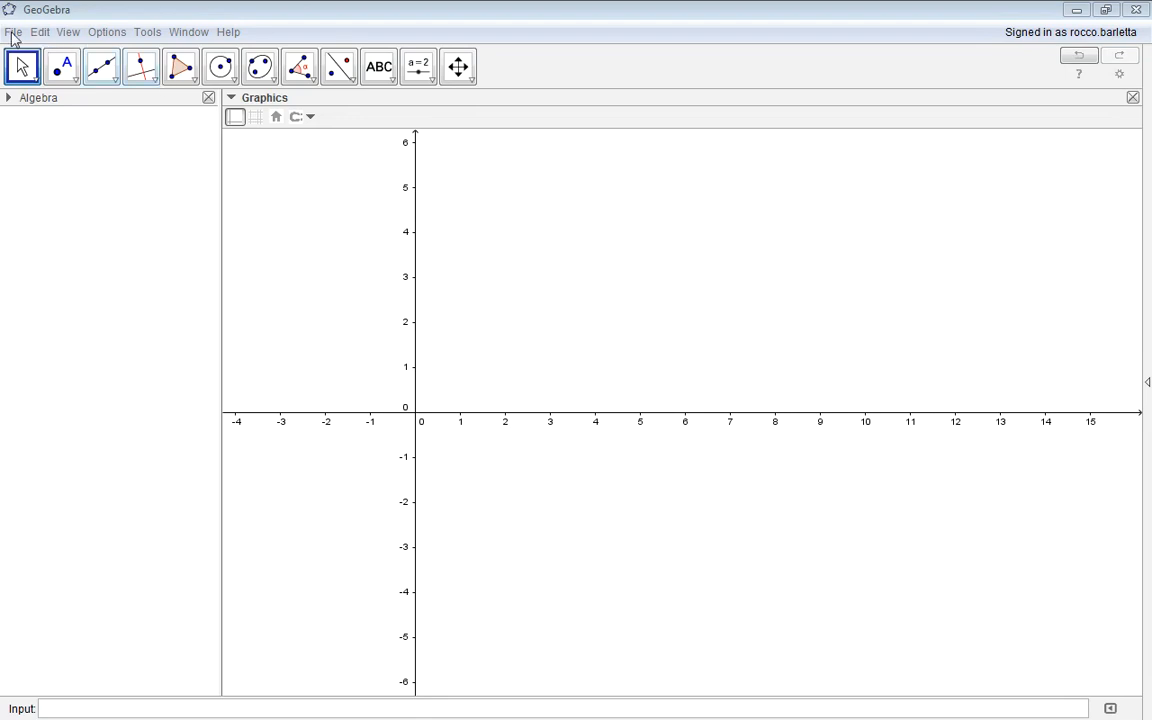
Save the worksheet on the Desktop as a .ggb file named Solid Modeling, followed by an underscore and the author's surname.
{"action": "left_click", "coordinate": [13, 31]}
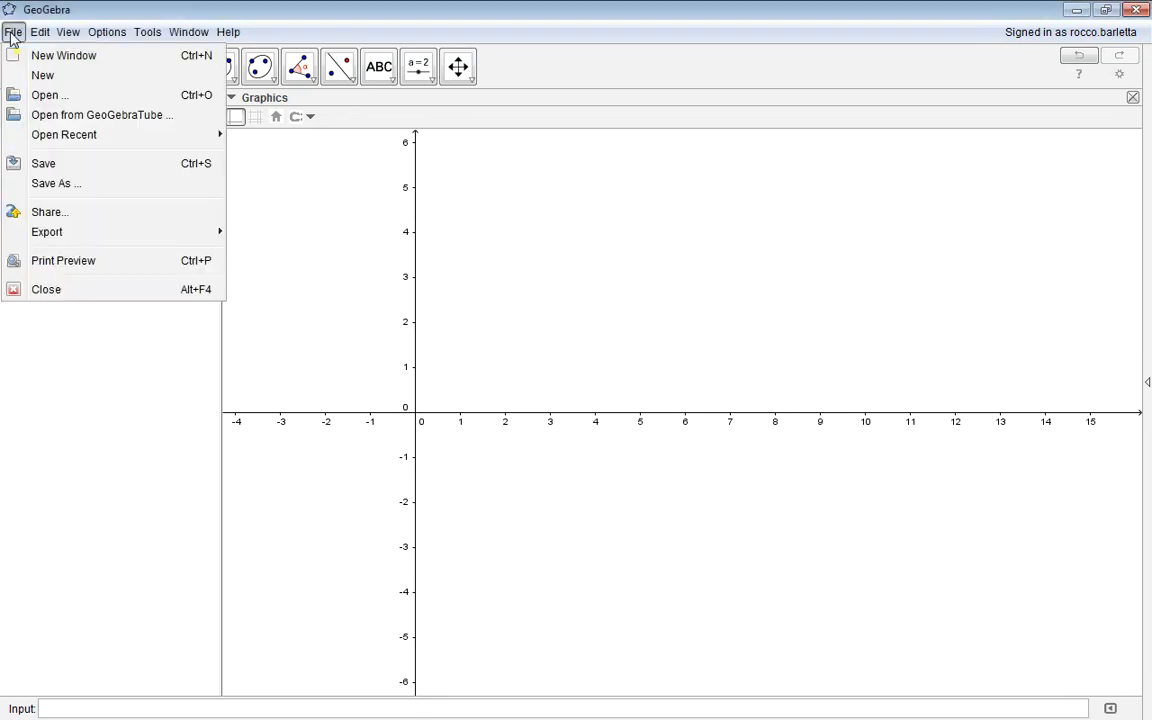
{"action": "left_click", "coordinate": [60, 183]}
{"action": "left_click", "coordinate": [424, 502]}
{"action": "double_click", "coordinate": [424, 502]}
{"action": "left_click", "coordinate": [424, 502]}
{"action": "left_click_drag", "start_coordinate": [440, 502], "coordinate": [338, 500]}
{"action": "type", "text": "Solid Mod"}
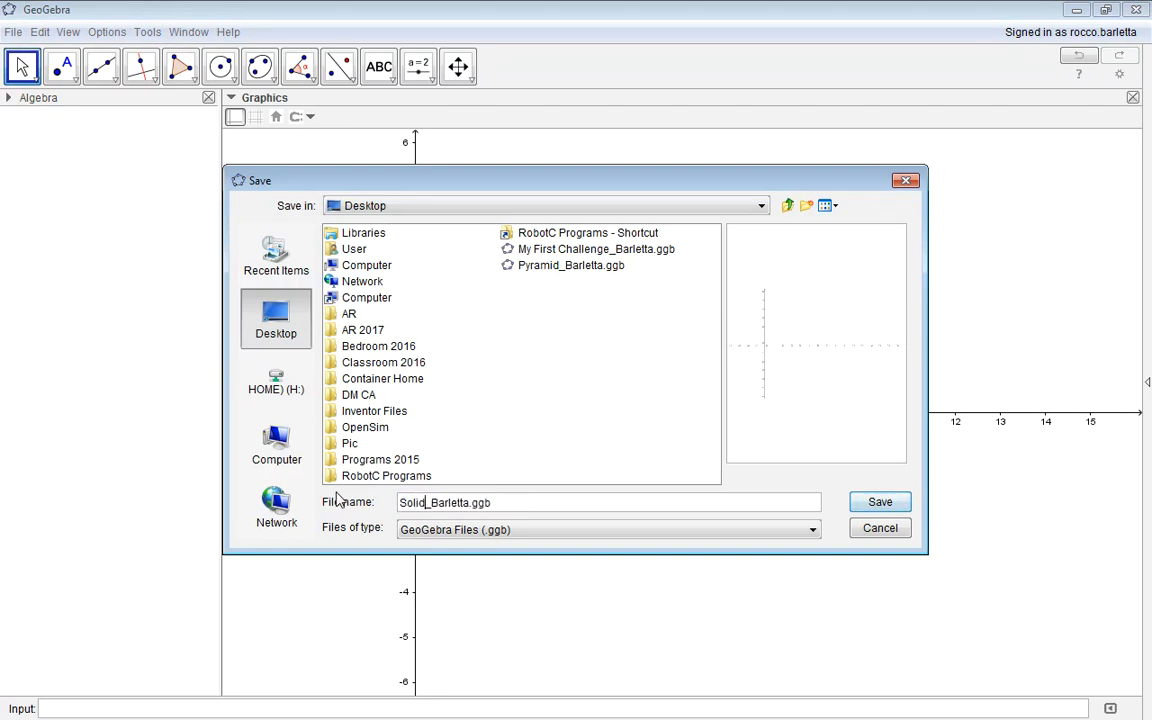
{"action": "type", "text": "eling"}
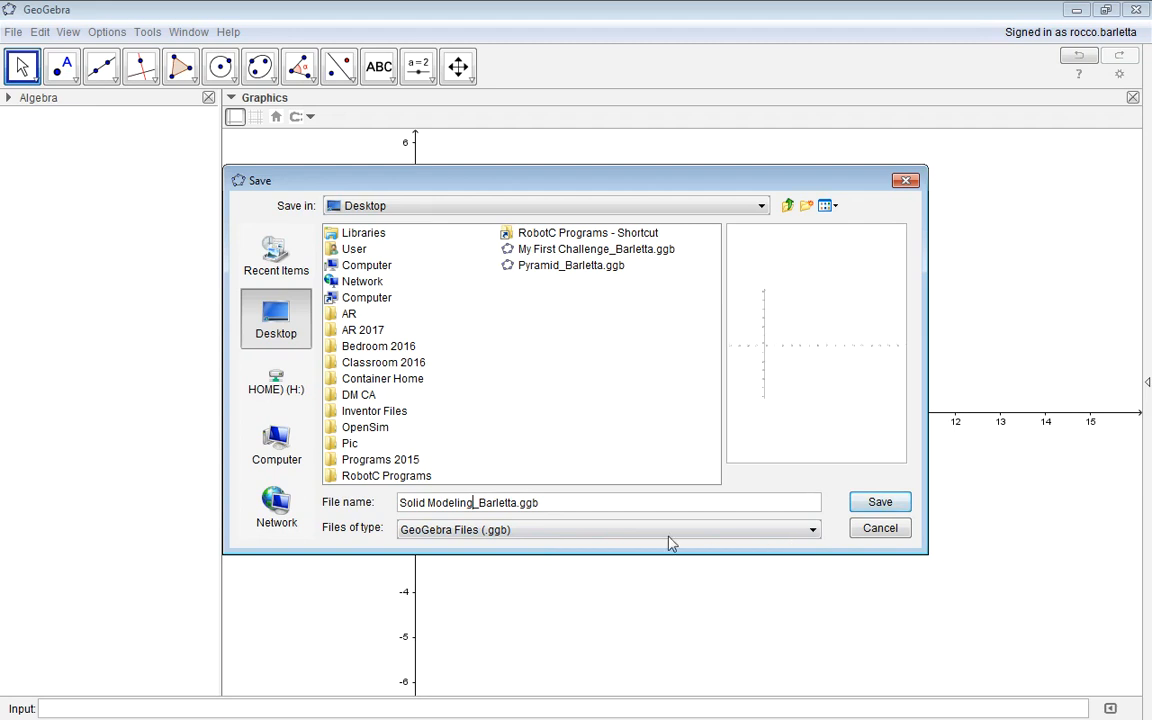
{"action": "left_click", "coordinate": [878, 502]}
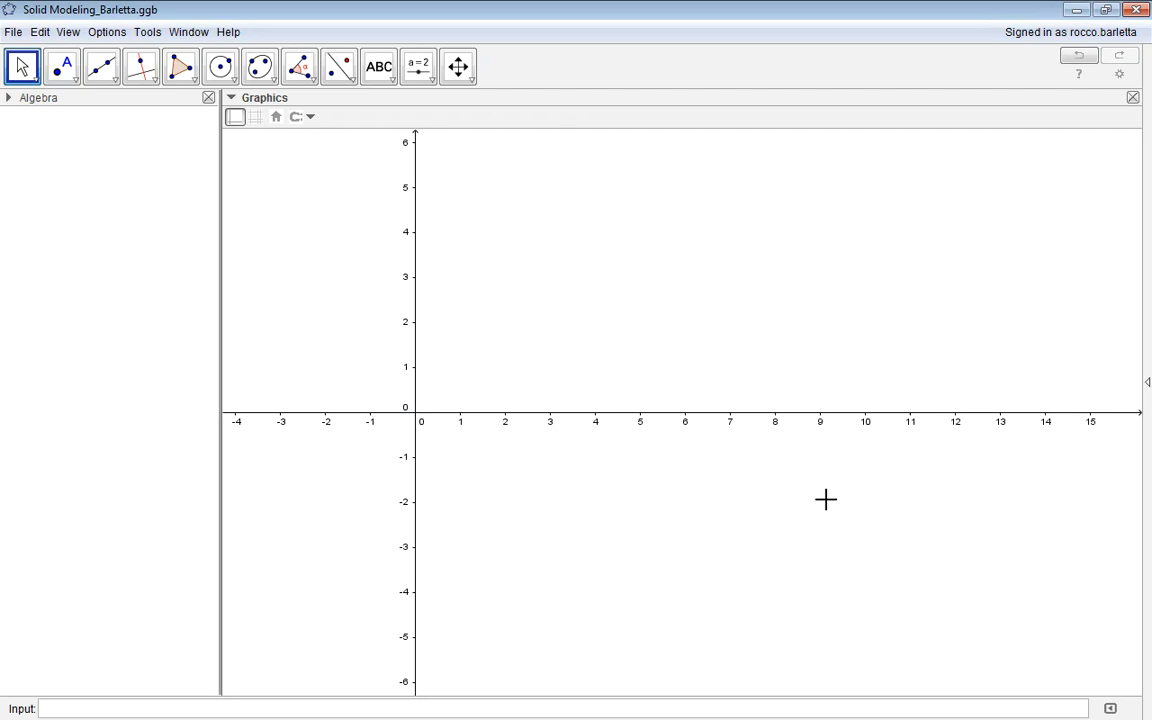
Show the 3D Graphics view and close the Algebra view.
{"action": "left_click", "coordinate": [68, 32]}
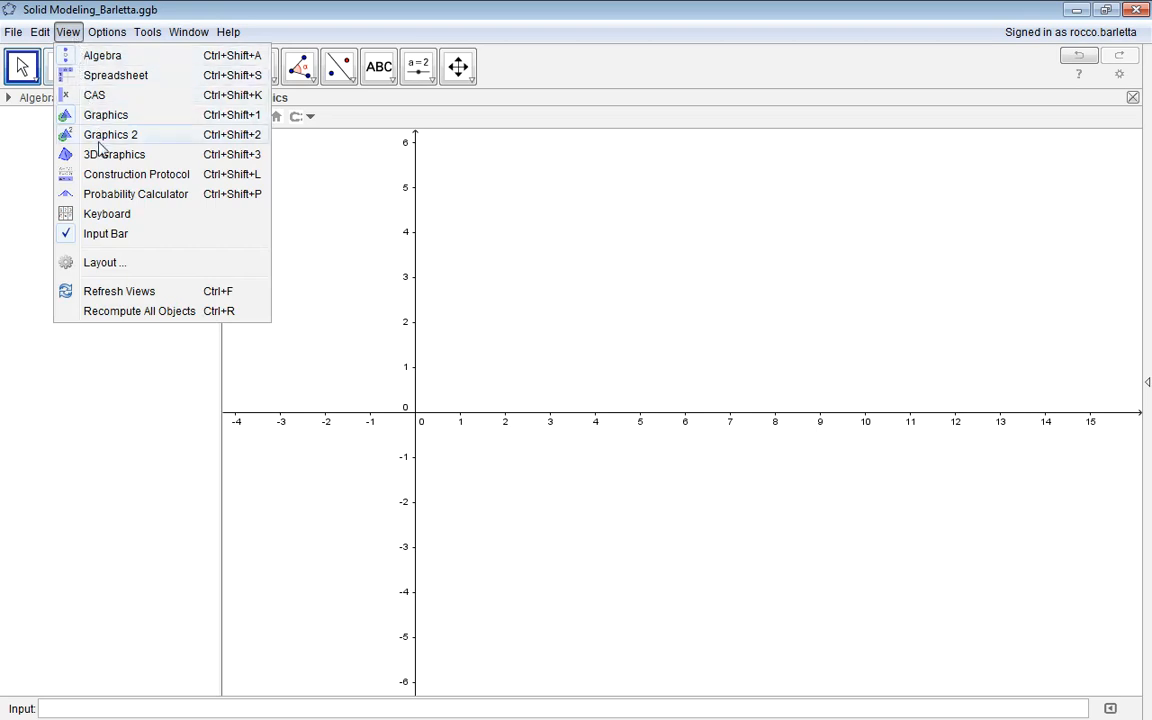
{"action": "left_click", "coordinate": [96, 152]}
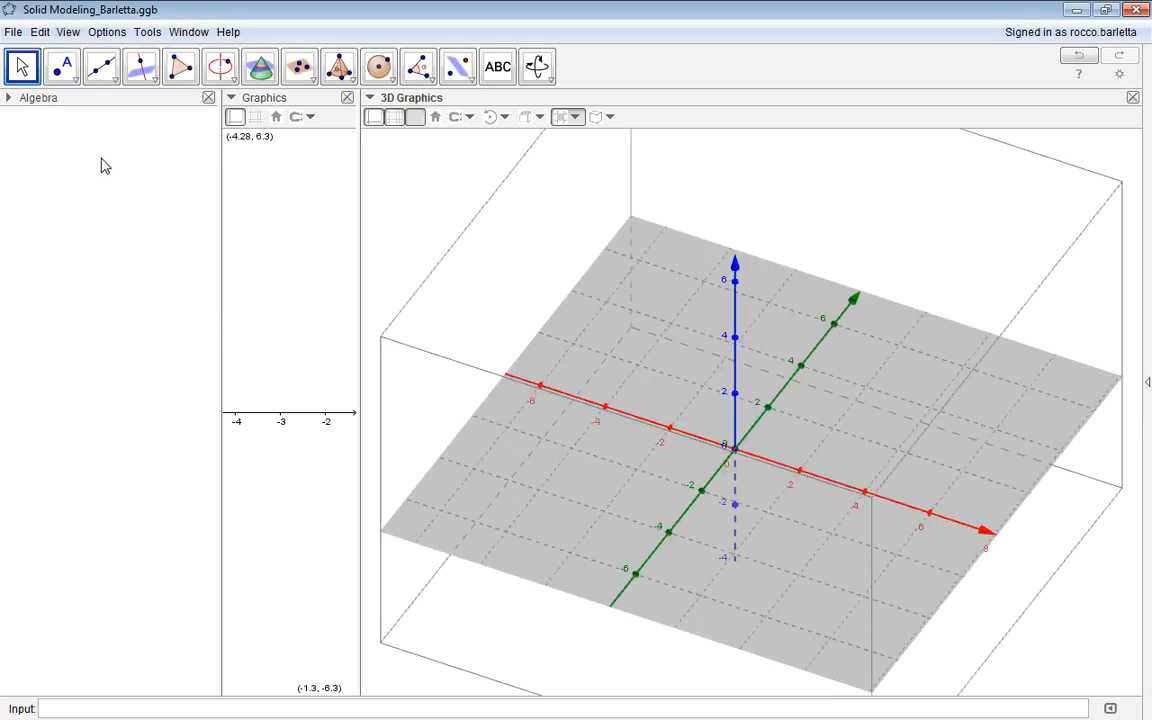
{"action": "left_click", "coordinate": [208, 97]}
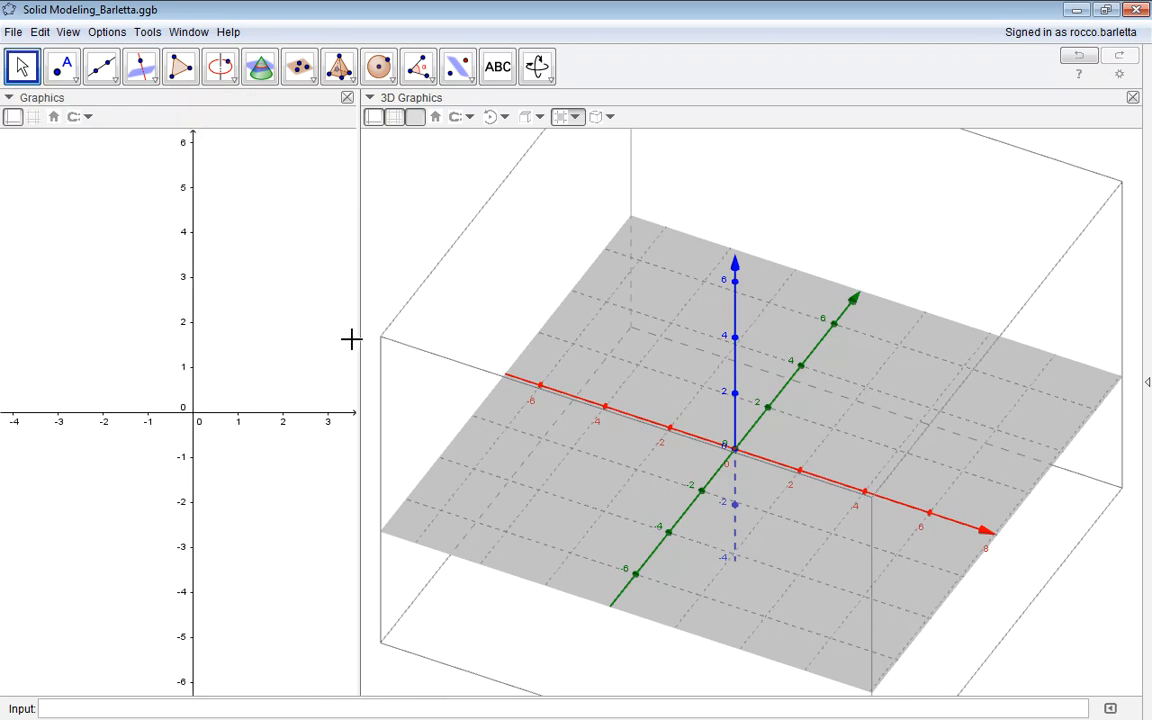
Widen the 2D Graphics view to a little under half the window and turn on its grid.
{"action": "left_click_drag", "start_coordinate": [360, 334], "coordinate": [488, 340]}
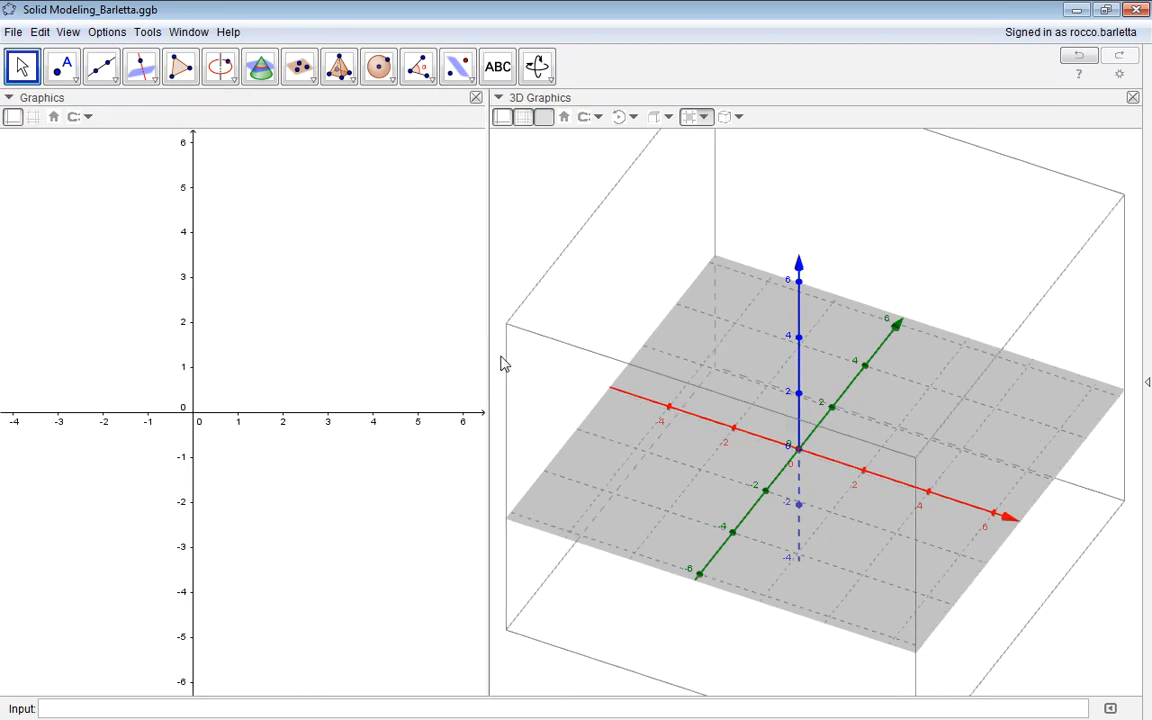
{"action": "left_click_drag", "start_coordinate": [586, 612], "coordinate": [558, 607]}
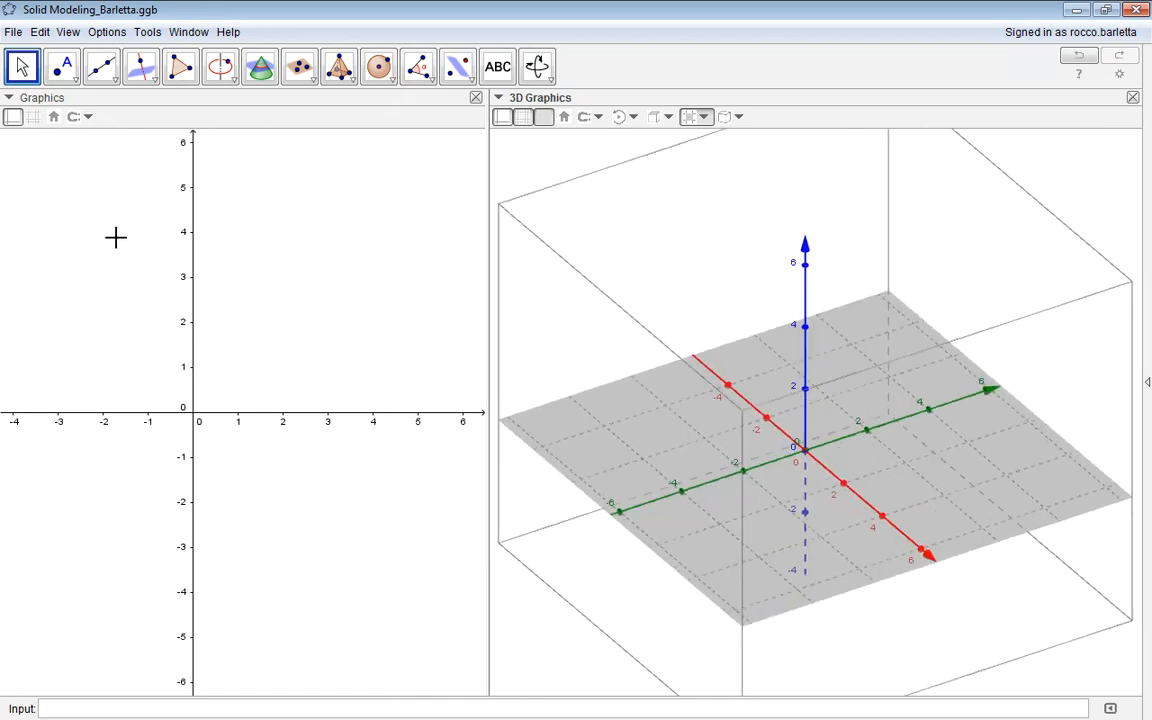
{"action": "left_click", "coordinate": [33, 117]}
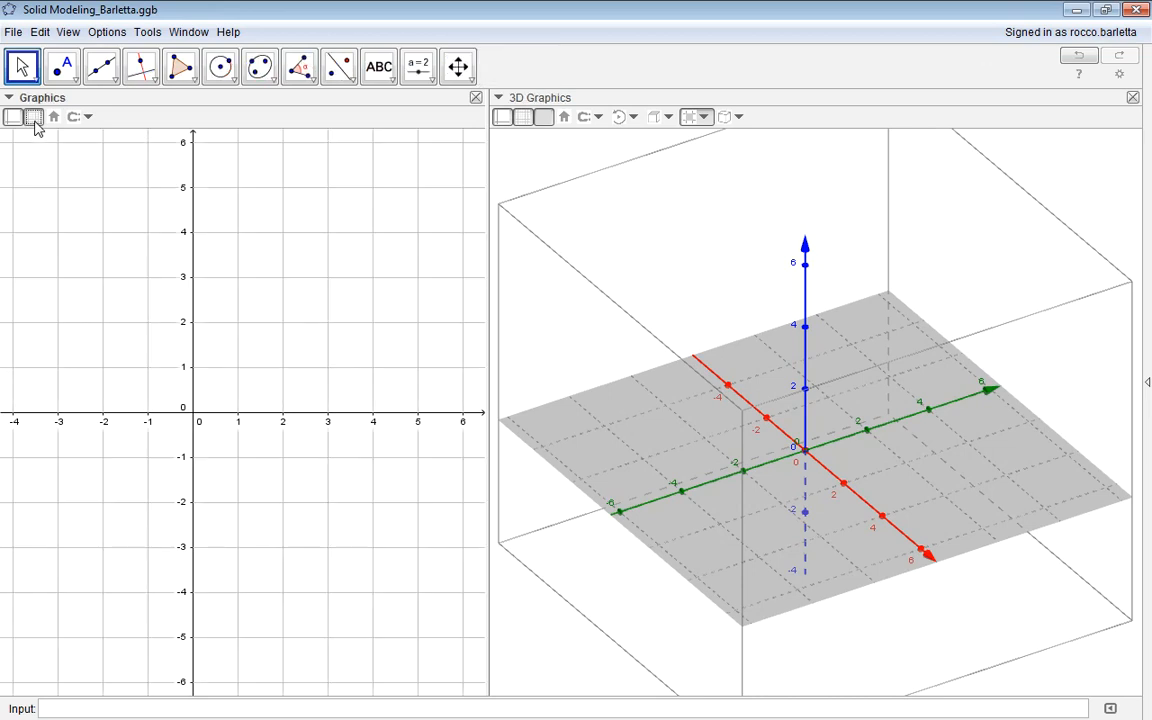
{"action": "left_click", "coordinate": [523, 118]}
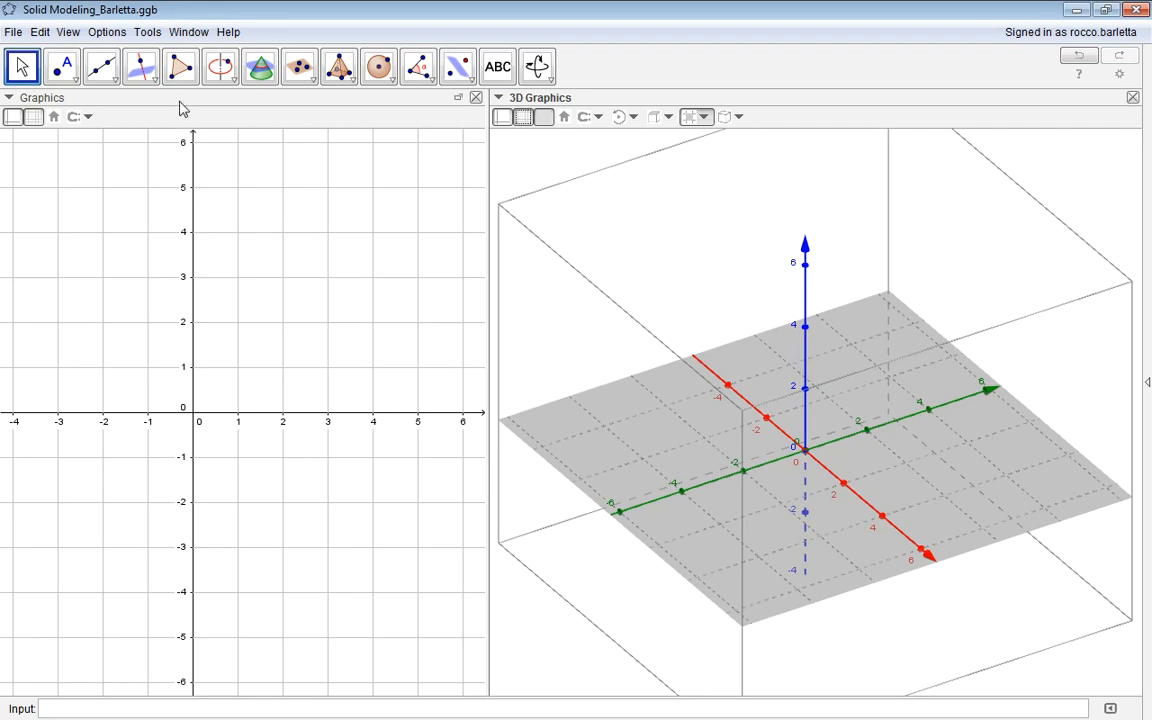
{"action": "left_click", "coordinate": [160, 153]}
{"action": "left_click", "coordinate": [519, 167]}
{"action": "left_click", "coordinate": [398, 162]}
{"action": "left_click", "coordinate": [518, 174]}
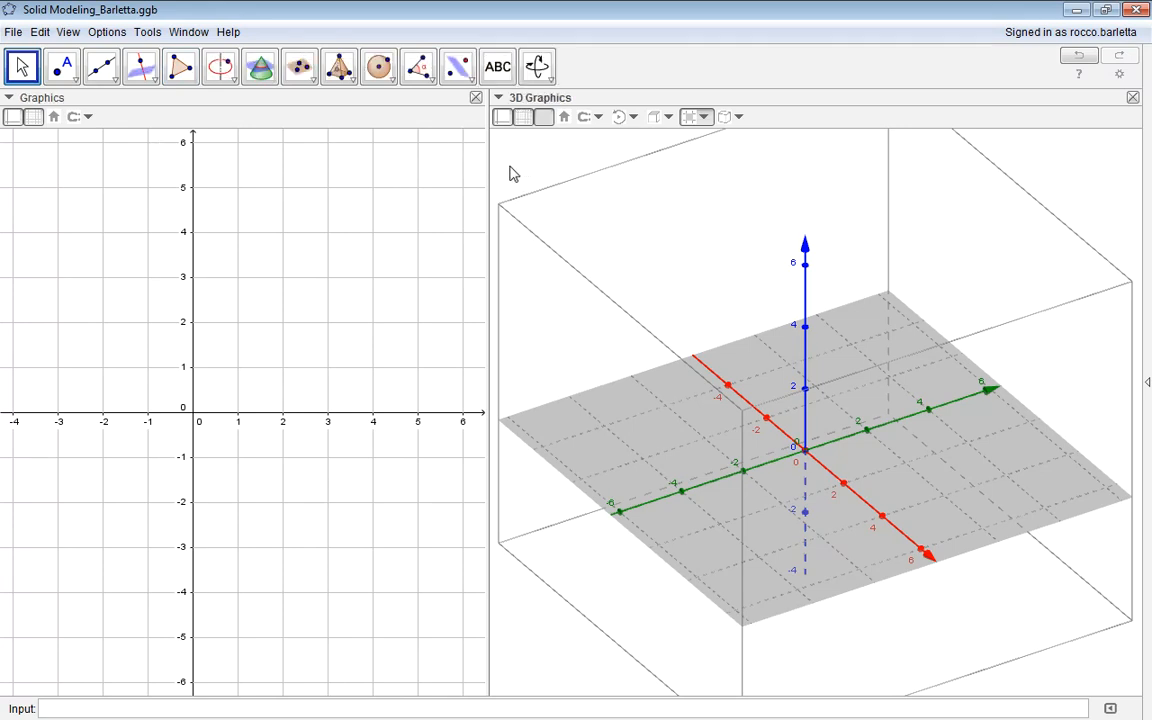
{"action": "left_click", "coordinate": [210, 163]}
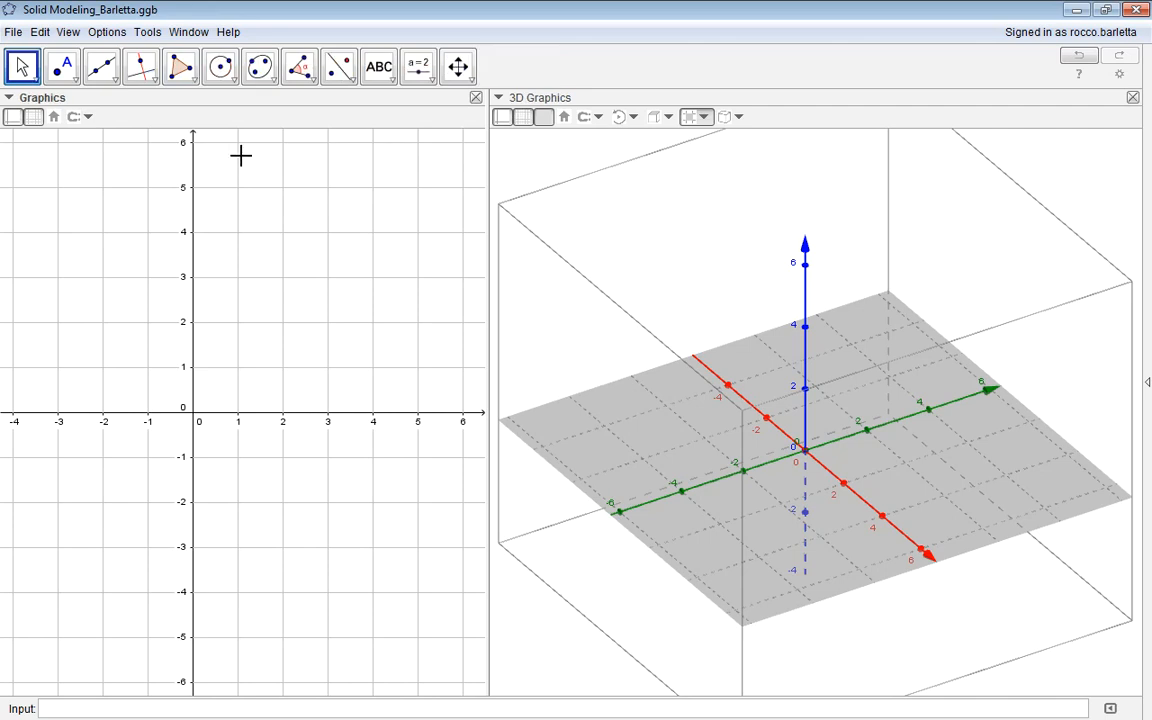
Choose the Regular Polygon tool in the 2D view and set its colour to purple at full opacity.
{"action": "left_click", "coordinate": [195, 88]}
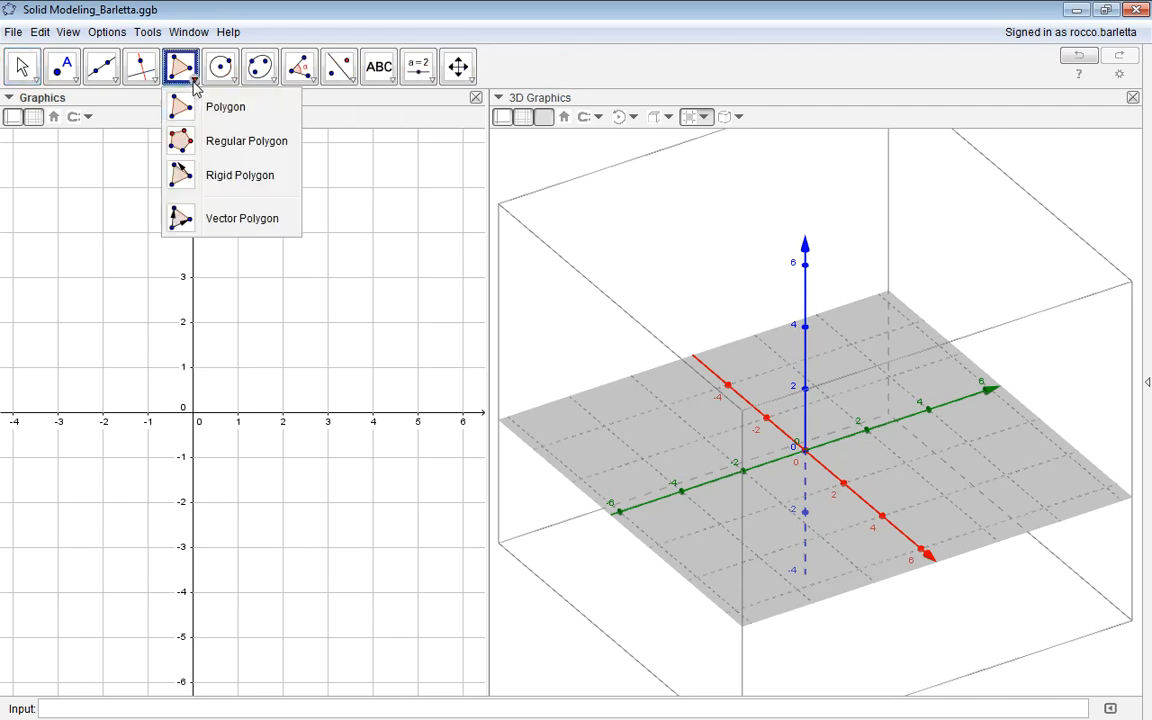
{"action": "left_click", "coordinate": [186, 141]}
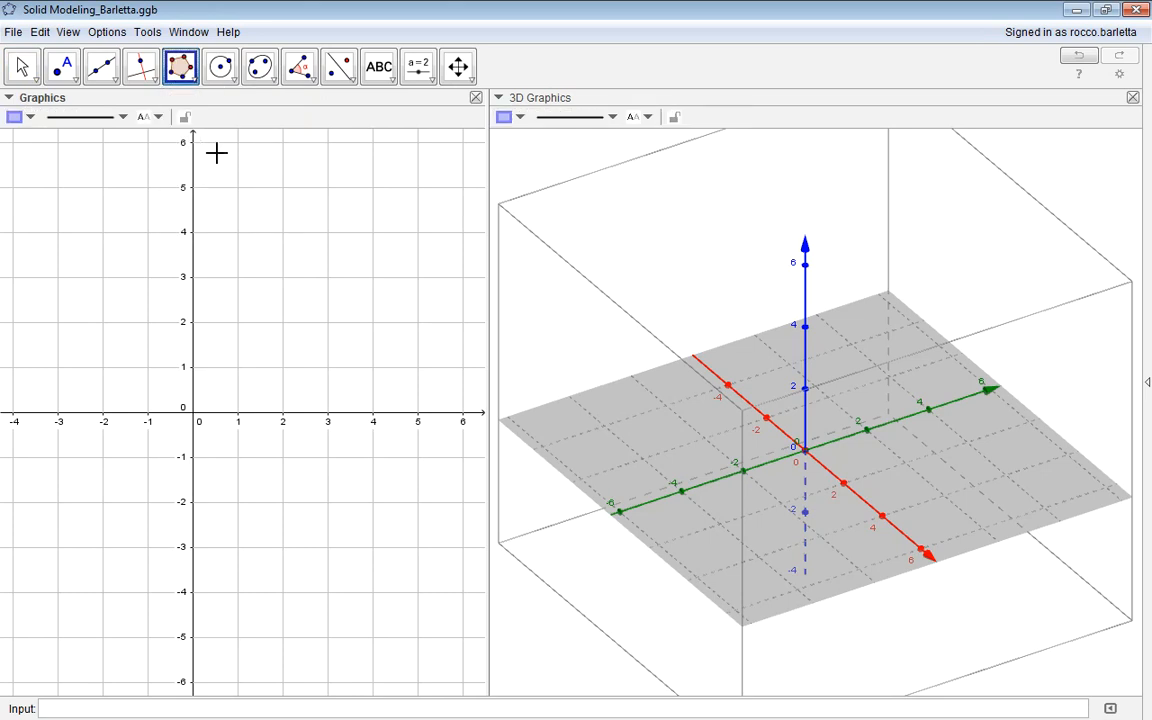
{"action": "left_click", "coordinate": [31, 117]}
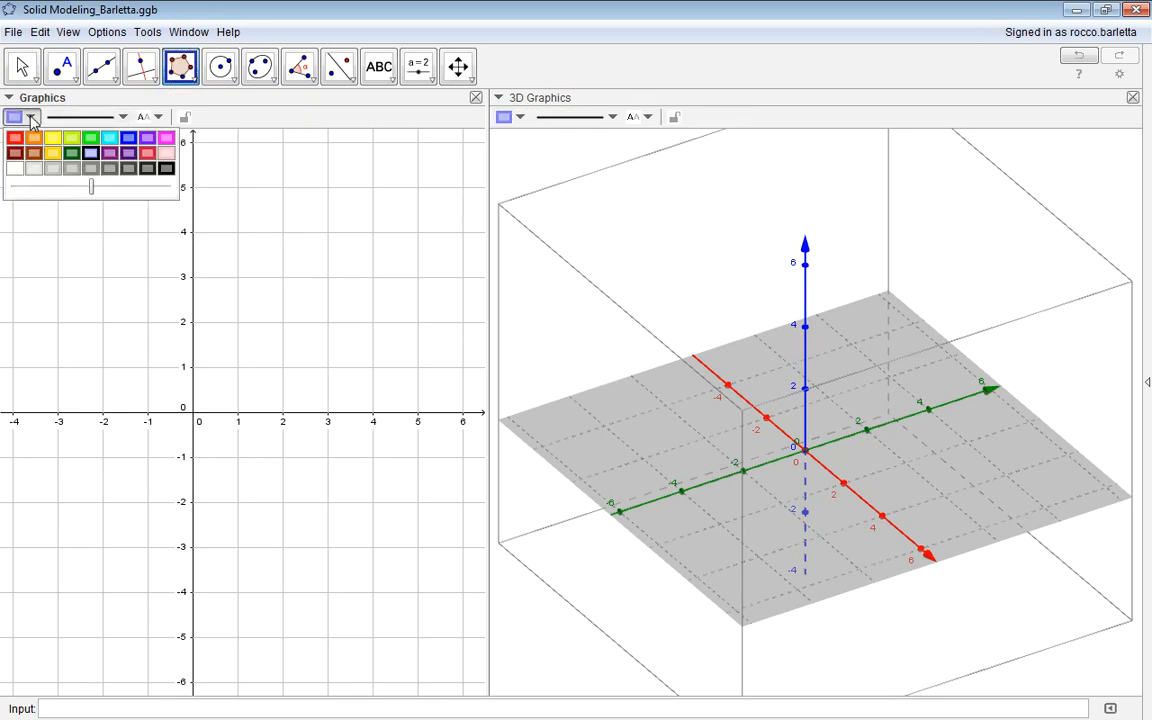
{"action": "left_click", "coordinate": [150, 141]}
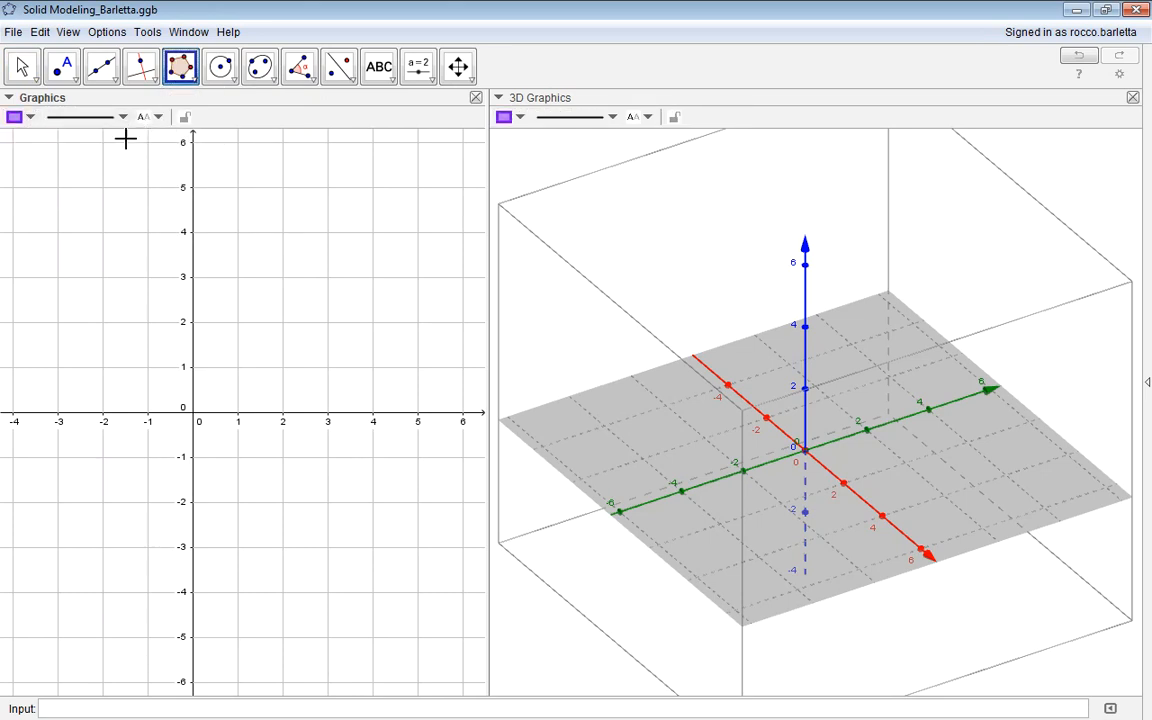
{"action": "left_click", "coordinate": [37, 119]}
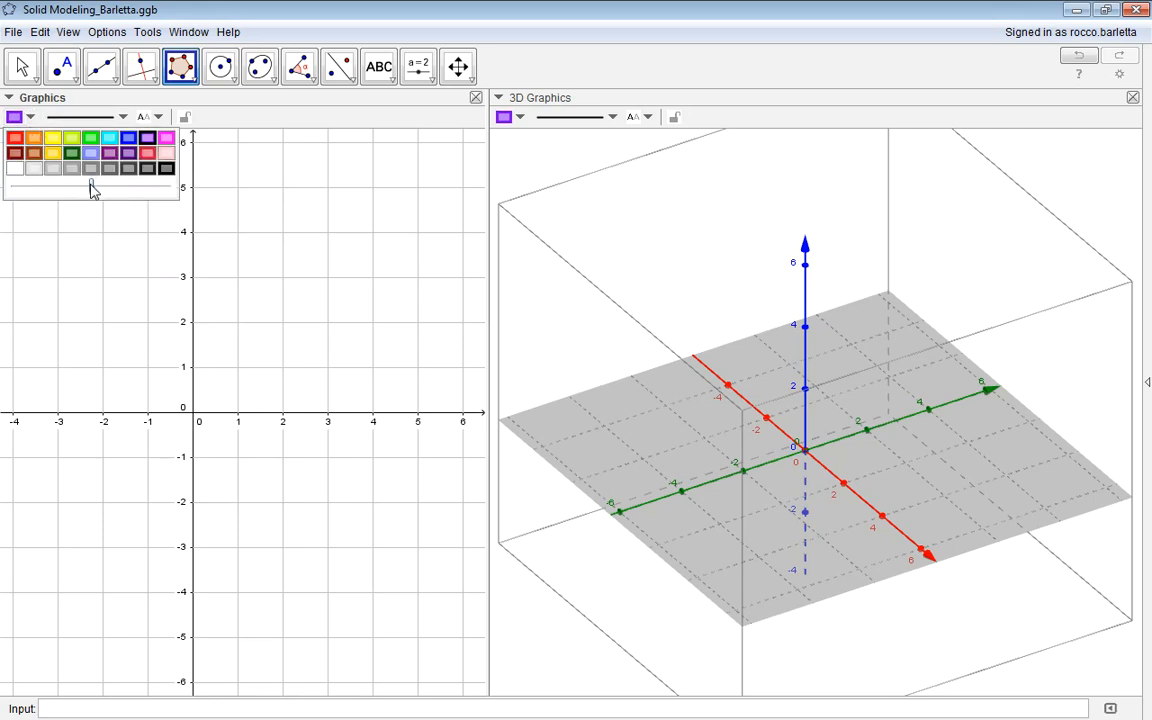
{"action": "left_click_drag", "start_coordinate": [91, 187], "coordinate": [170, 187]}
{"action": "left_click", "coordinate": [30, 118]}
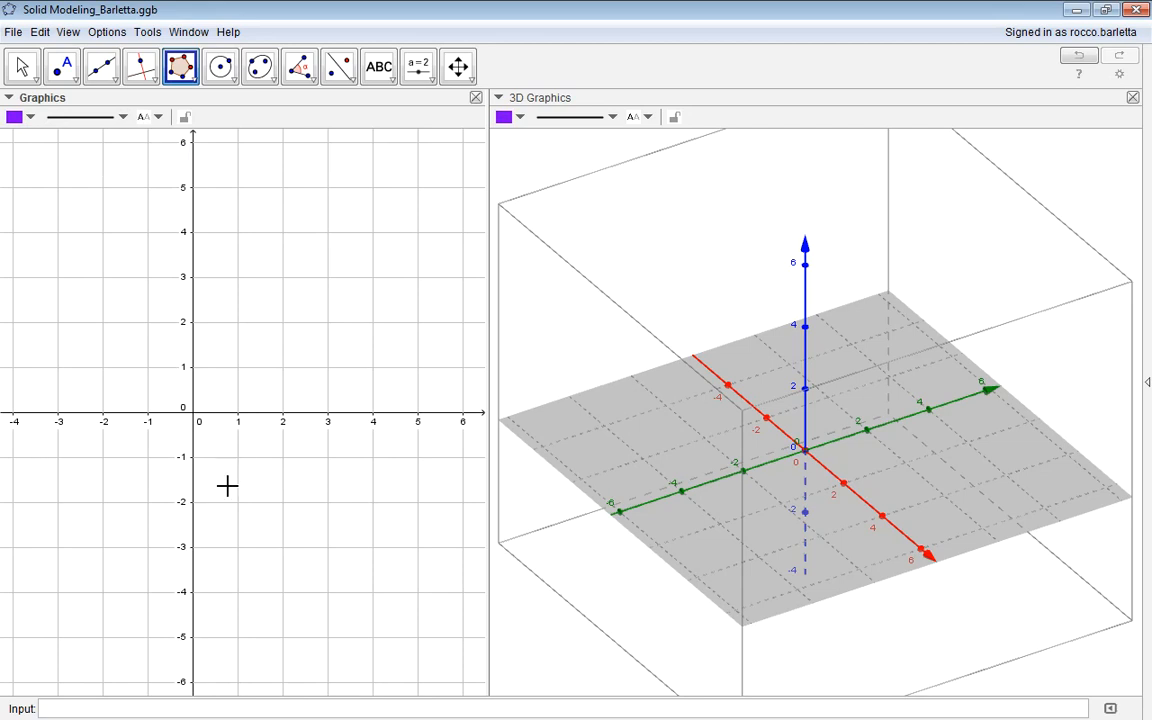
Draw a regular polygon with 4 vertices in the 2D view, with its base running from (0, 0) to (1, 0).
{"action": "left_click", "coordinate": [193, 412]}
{"action": "left_click", "coordinate": [239, 414]}
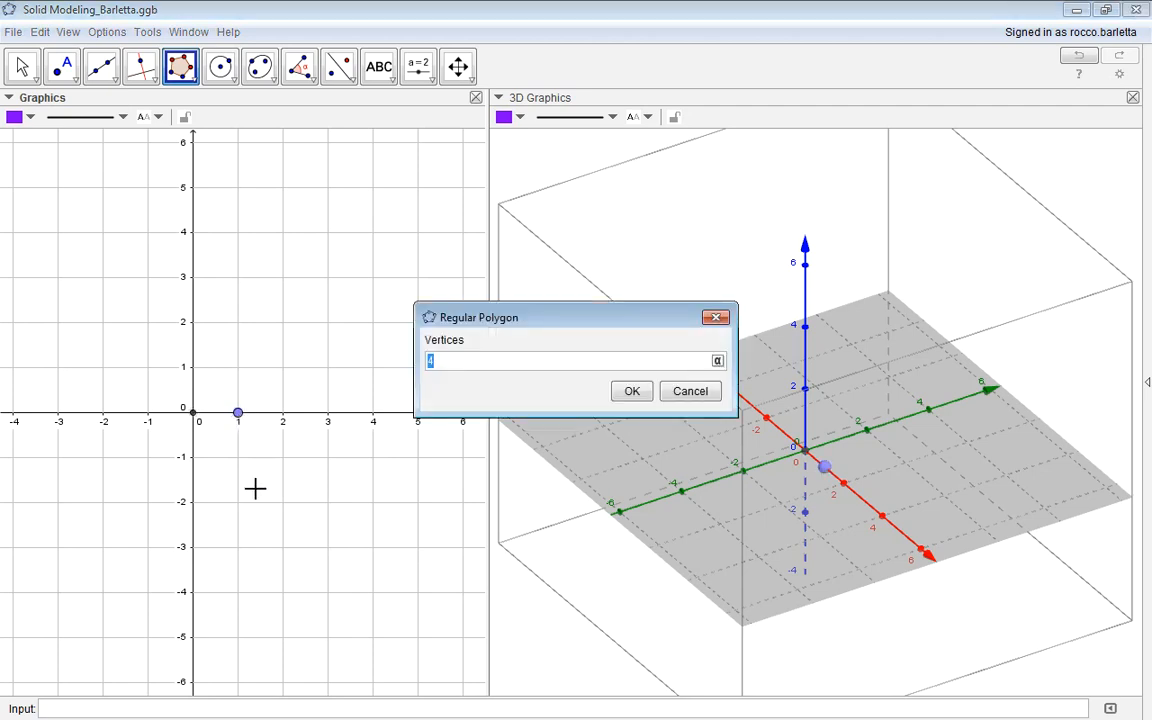
{"action": "key", "text": "Return"}
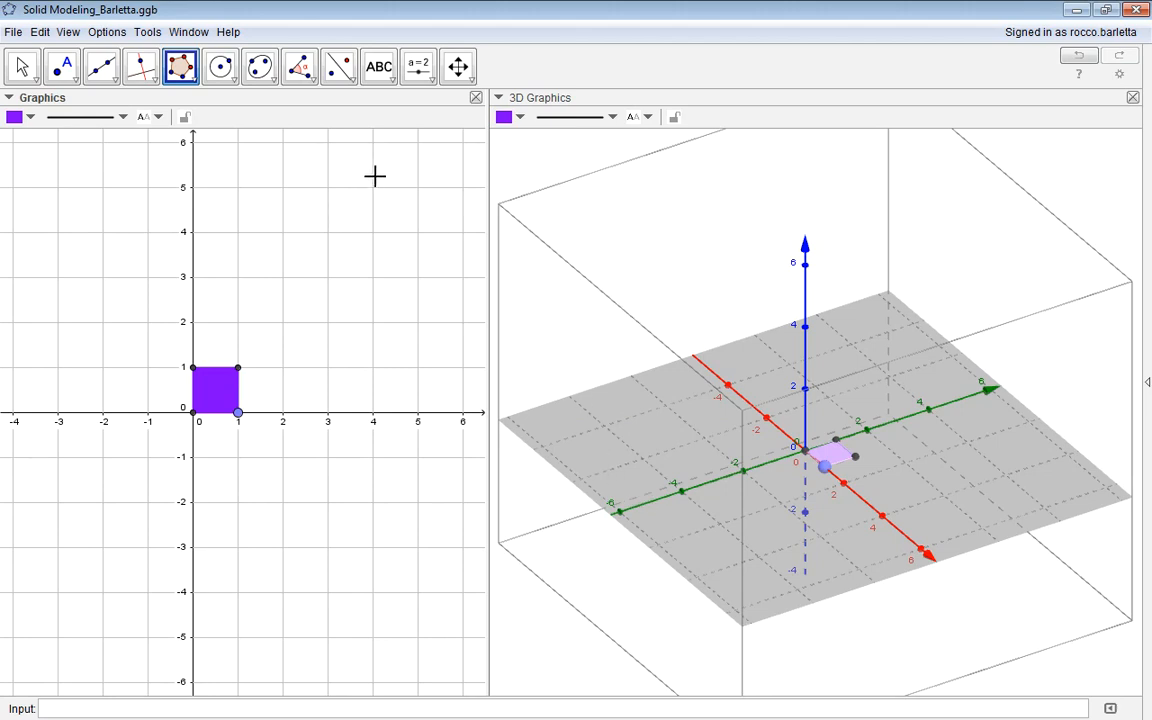
{"action": "left_click", "coordinate": [22, 68]}
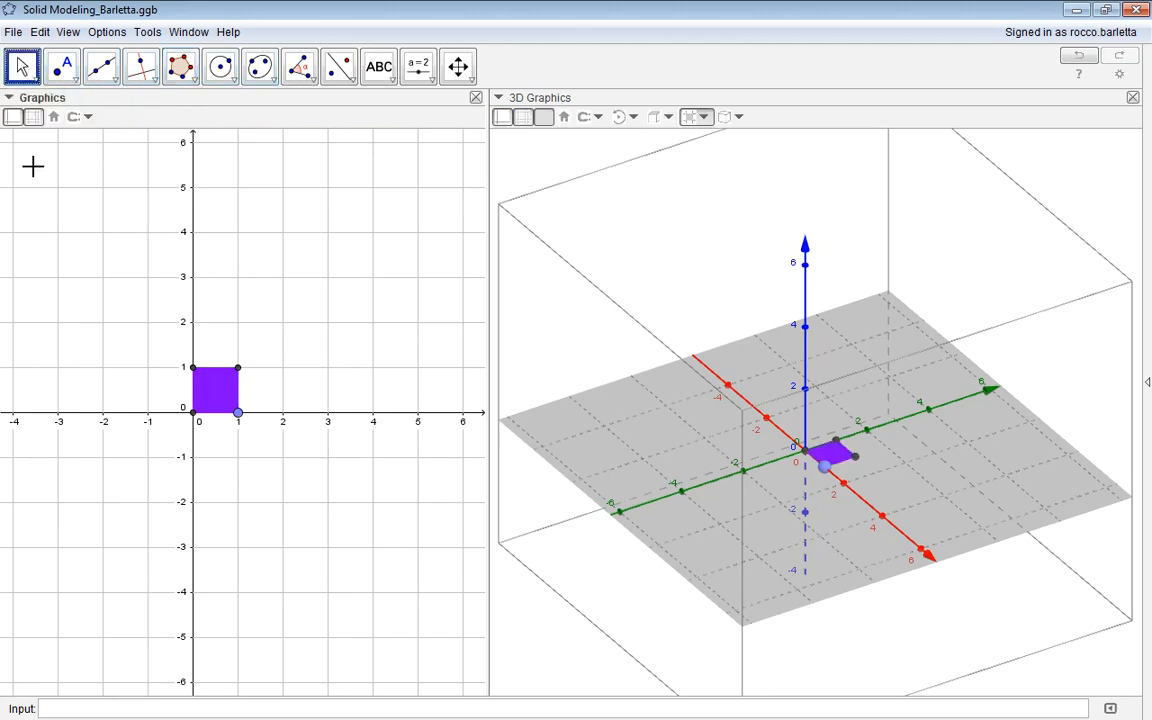
Choose Extrude to Prism or Cylinder in the 3D view and set its colour to purple at full opacity.
{"action": "left_click", "coordinate": [519, 177]}
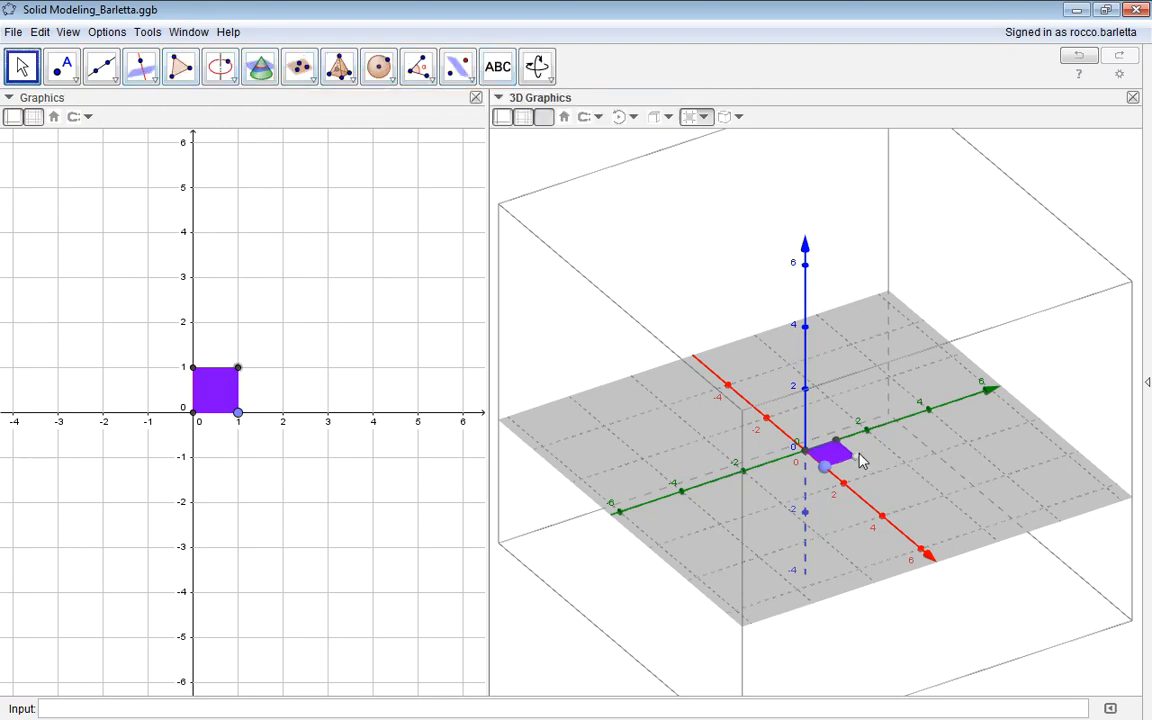
{"action": "left_click", "coordinate": [350, 80]}
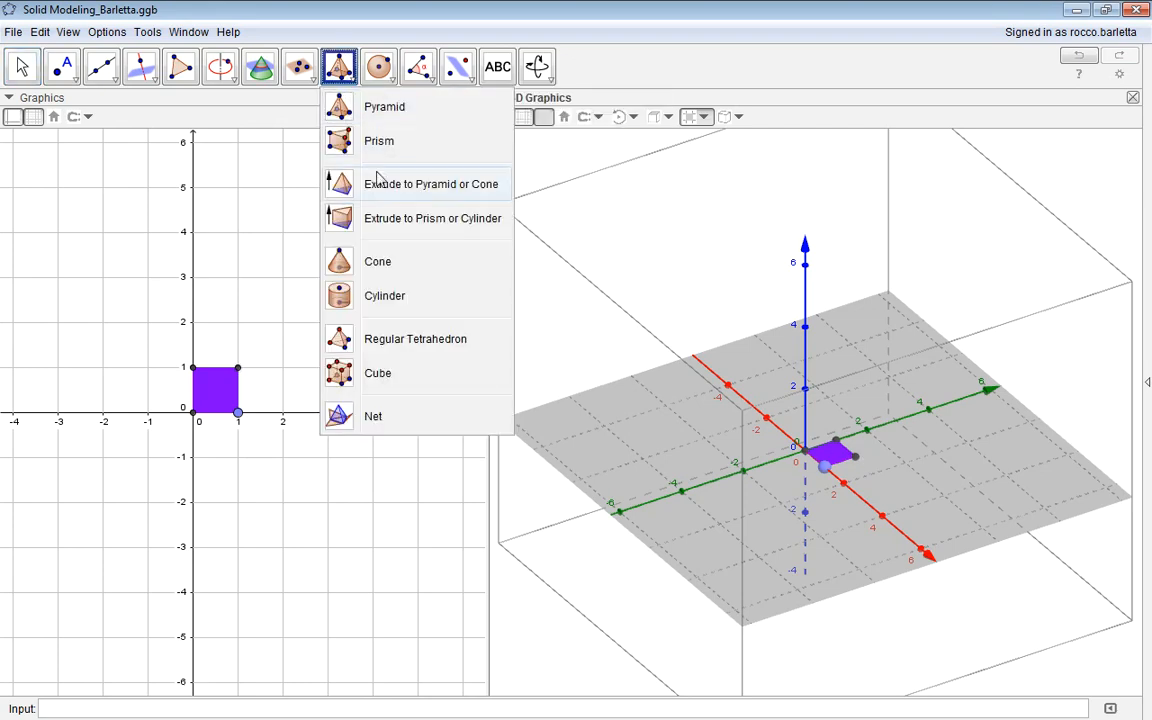
{"action": "left_click", "coordinate": [388, 224]}
{"action": "left_click", "coordinate": [510, 117]}
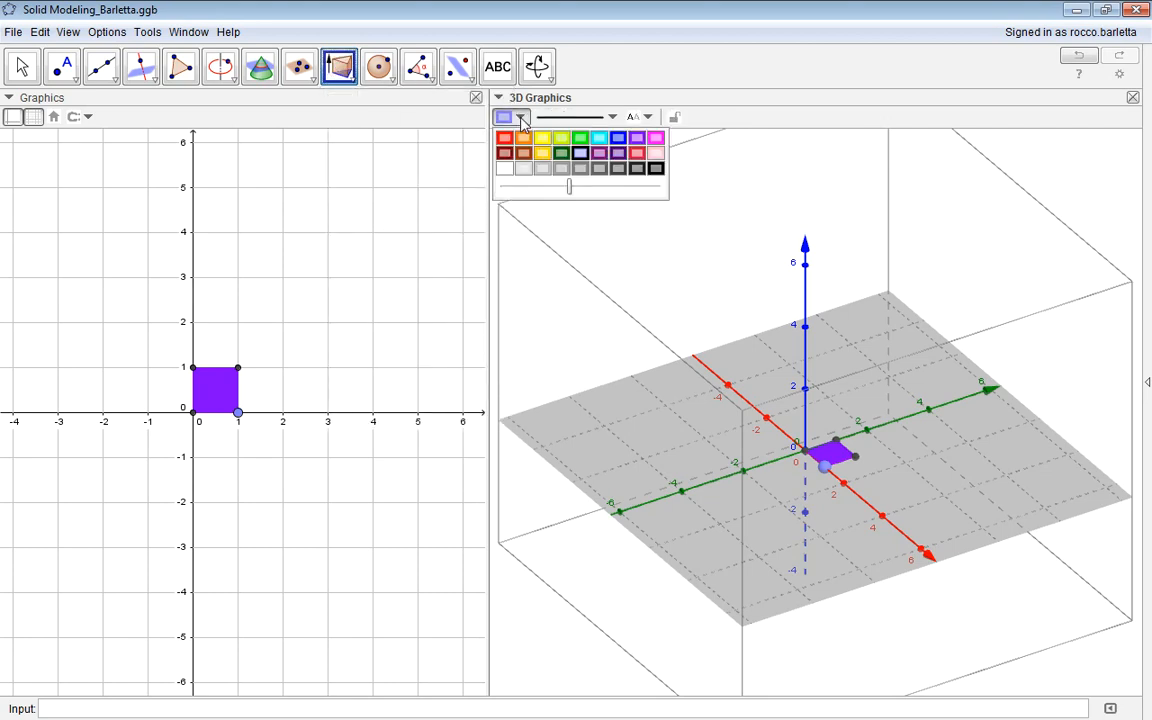
{"action": "left_click", "coordinate": [618, 153]}
{"action": "left_click", "coordinate": [505, 117]}
{"action": "left_click_drag", "start_coordinate": [568, 188], "coordinate": [658, 190]}
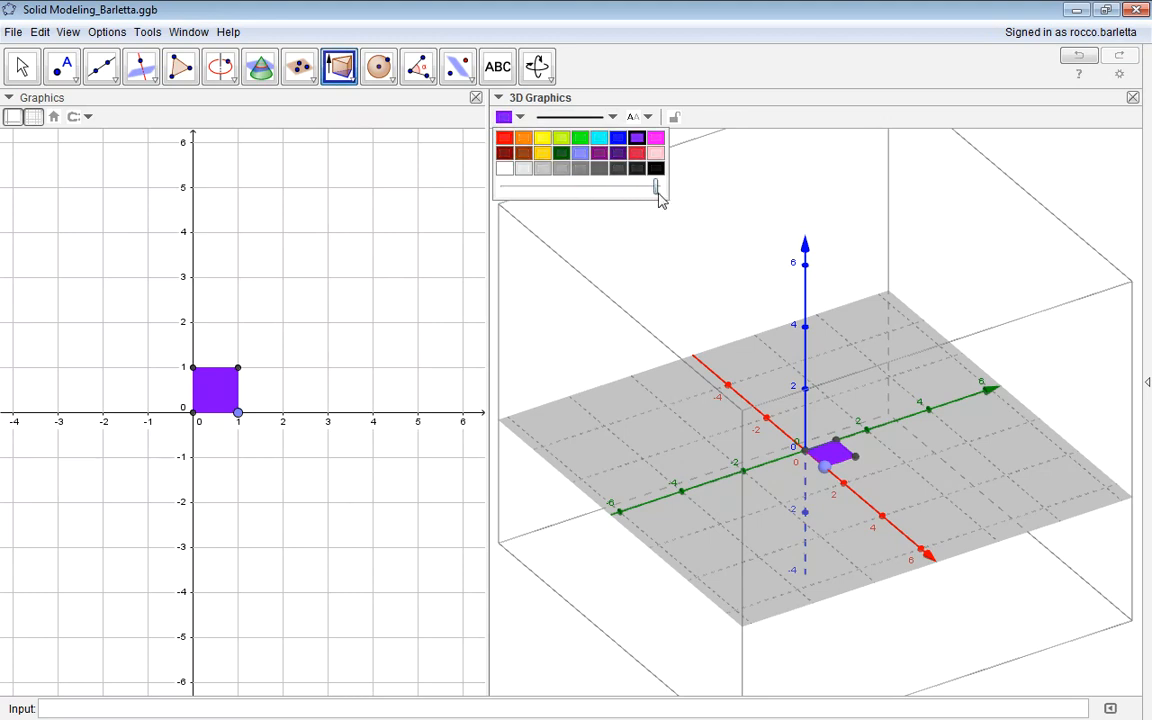
{"action": "left_click", "coordinate": [522, 117]}
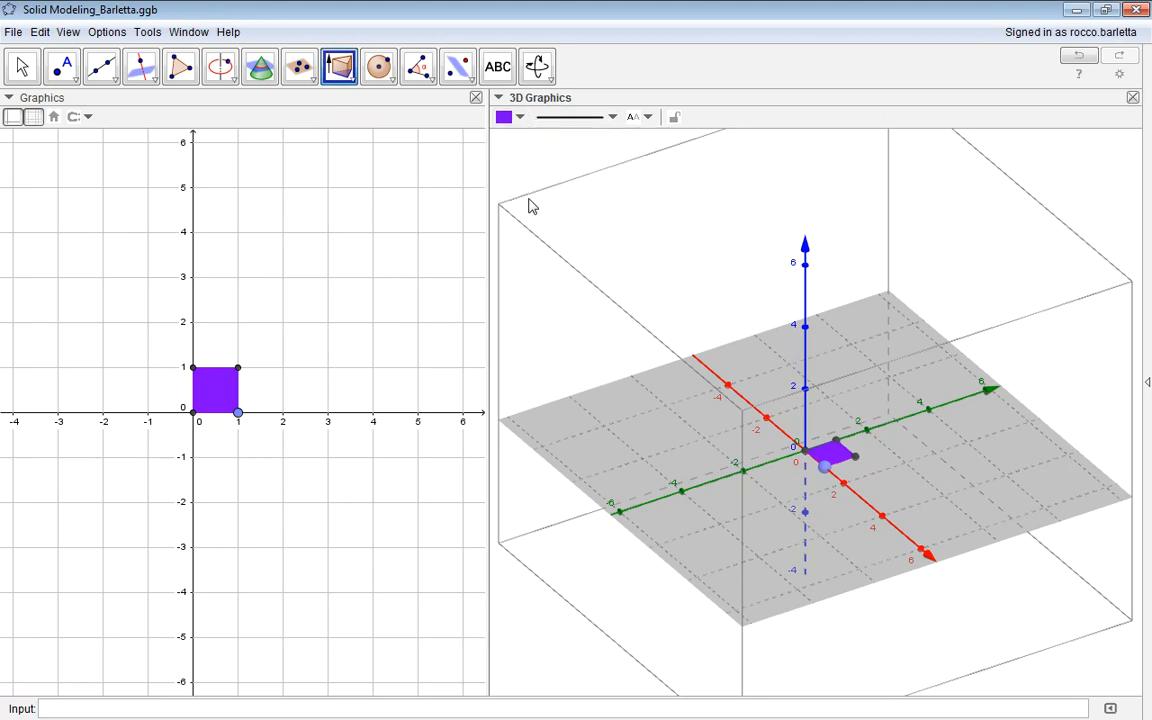
Extrude the purple square in the 3D view into a prism with an altitude of 1.
{"action": "left_click", "coordinate": [829, 465]}
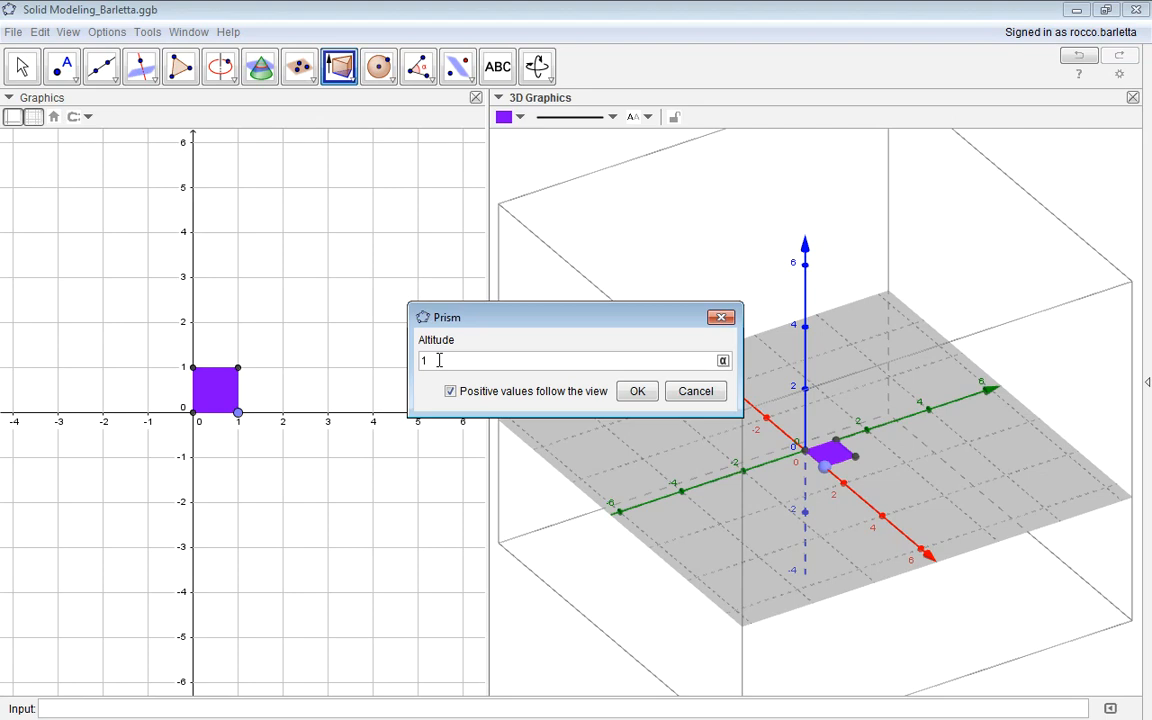
{"action": "key", "text": "Return"}
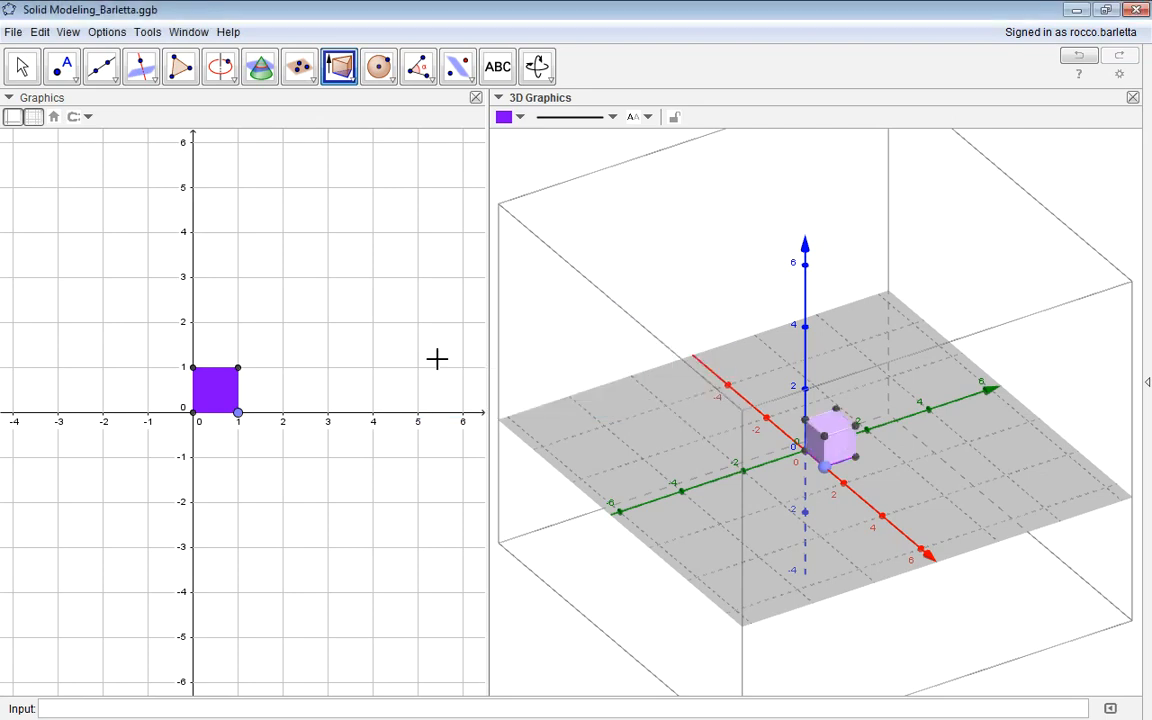
{"action": "left_click", "coordinate": [25, 70]}
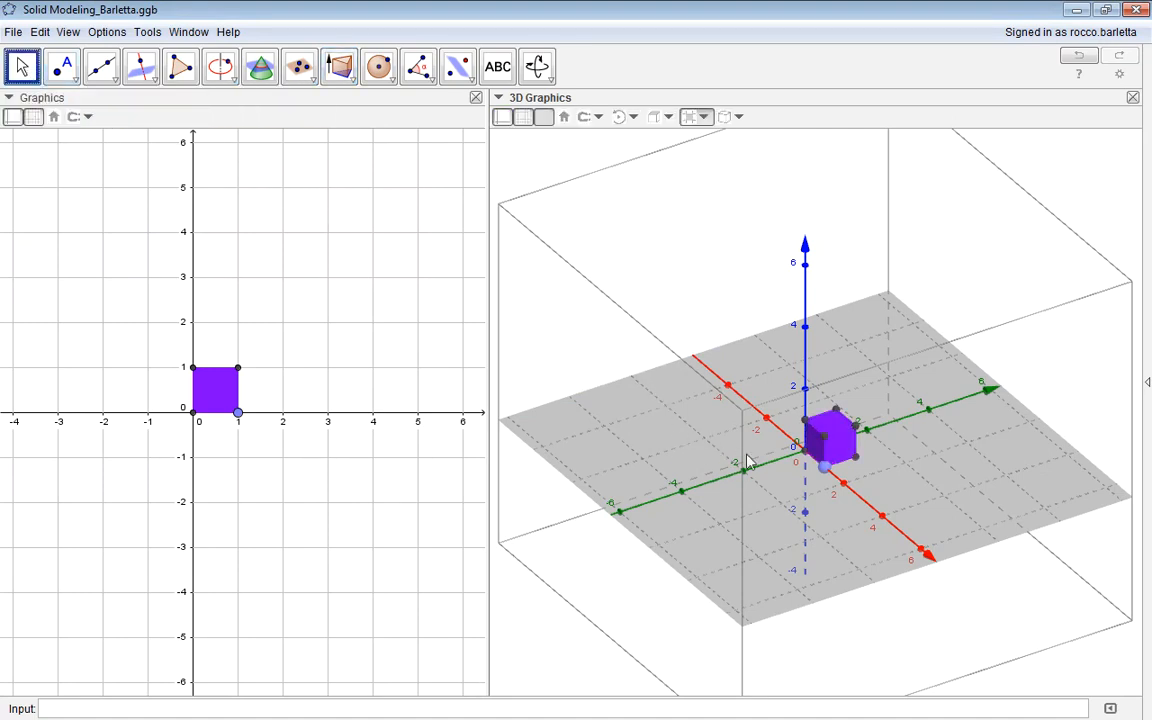
Extrude the cube's side face at x = 1 outward along the red axis with an altitude of 1.
{"action": "left_click_drag", "start_coordinate": [851, 470], "coordinate": [855, 480]}
{"action": "scroll", "coordinate": [853, 478], "scroll_direction": "up", "scroll_amount": 3}
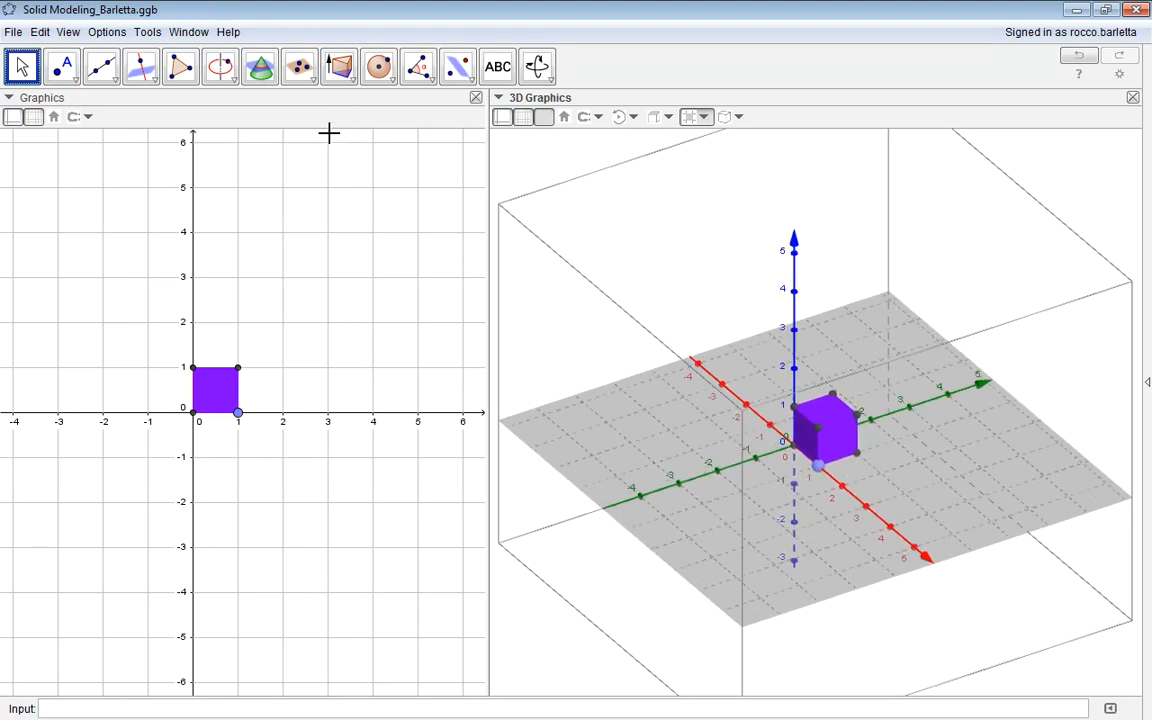
{"action": "left_click", "coordinate": [339, 66]}
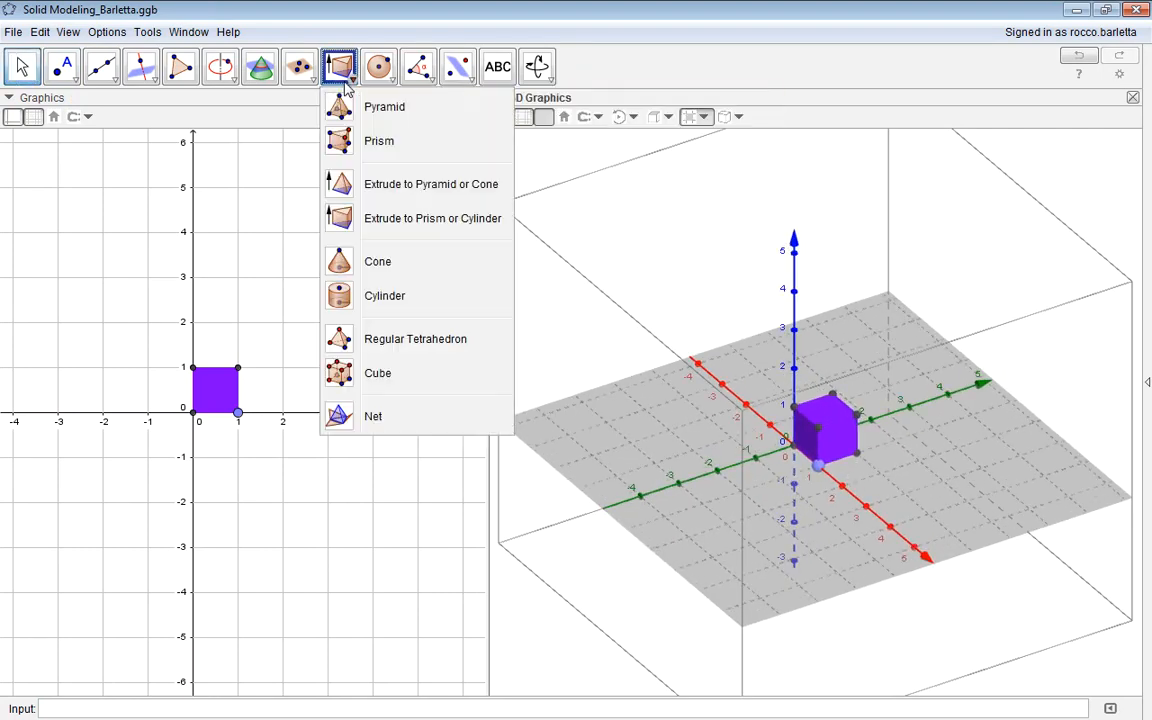
{"action": "left_click", "coordinate": [390, 218]}
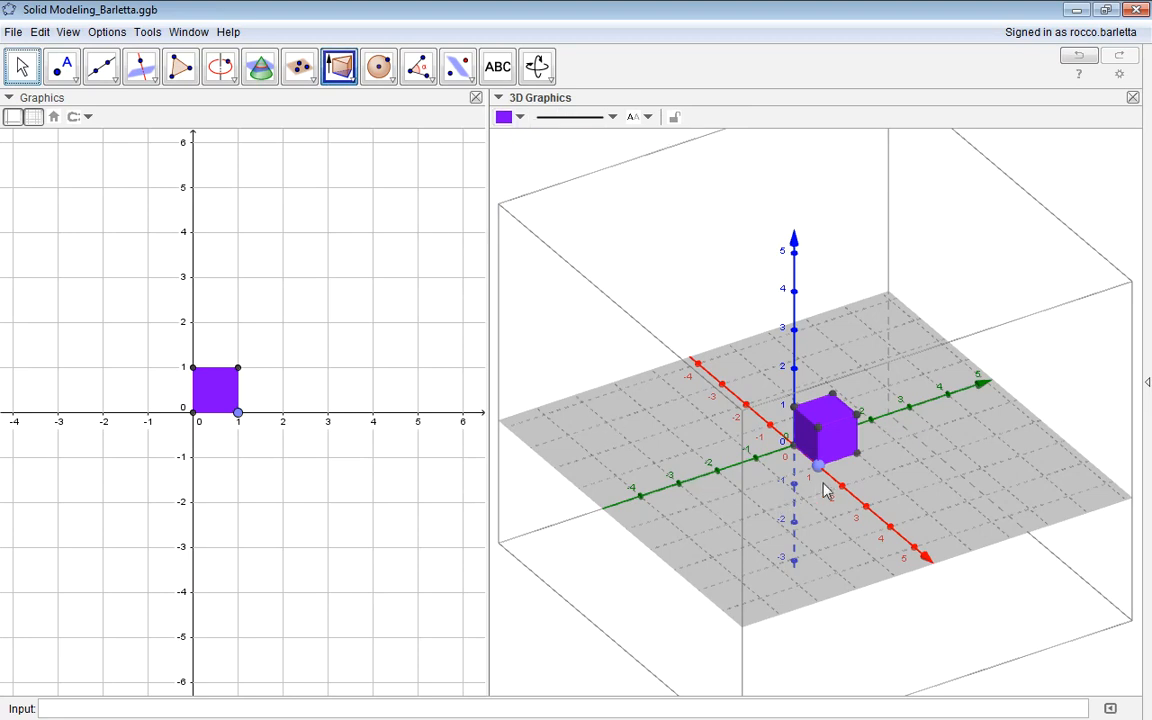
{"action": "left_click", "coordinate": [840, 453]}
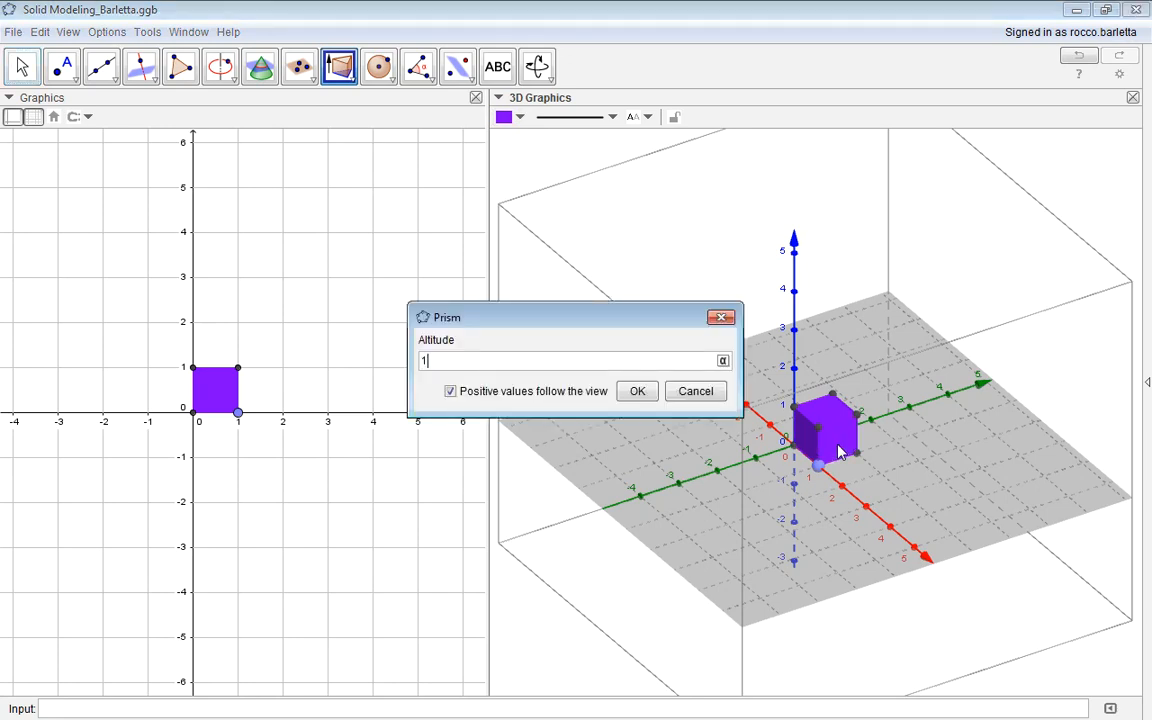
{"action": "key", "text": "Return"}
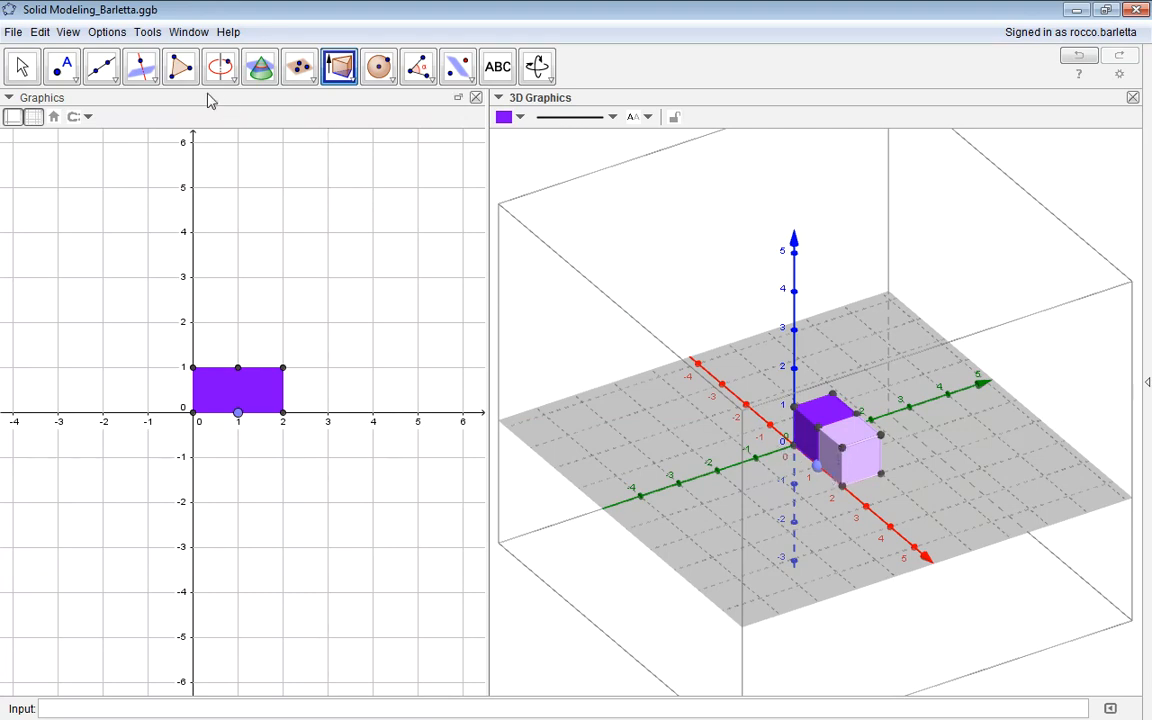
Extrude the solid's end face at x = 2 outward along the red axis with an altitude of 1.
{"action": "left_click", "coordinate": [23, 68]}
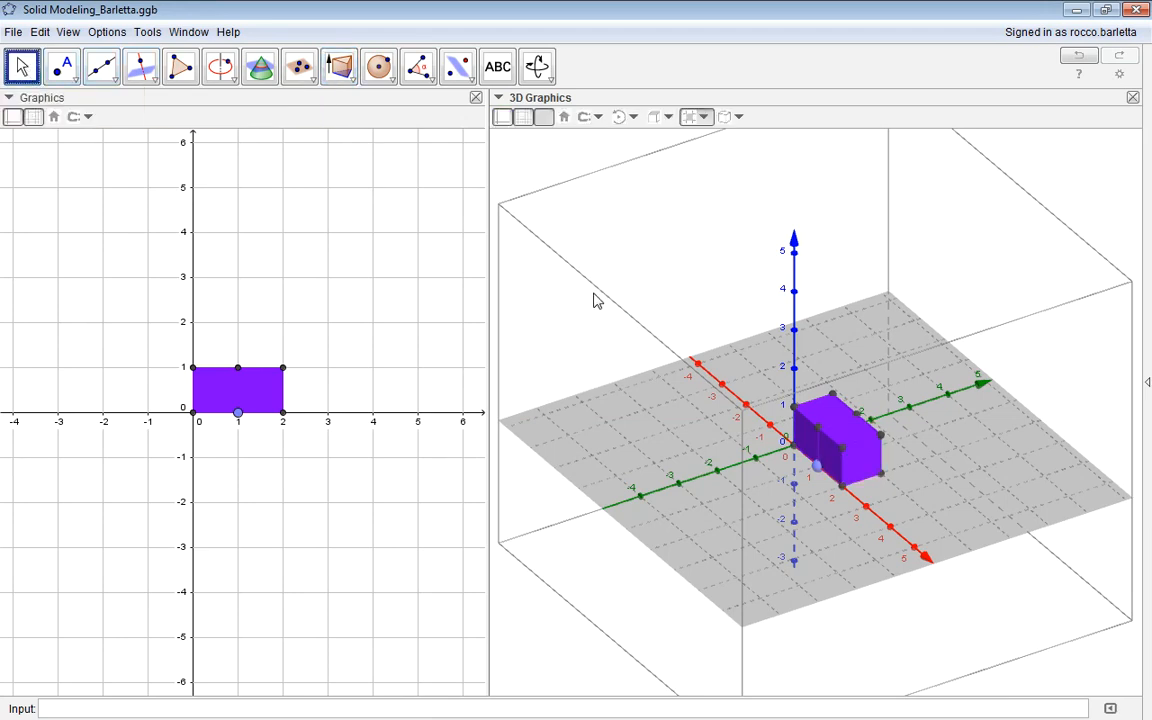
{"action": "left_click", "coordinate": [347, 86]}
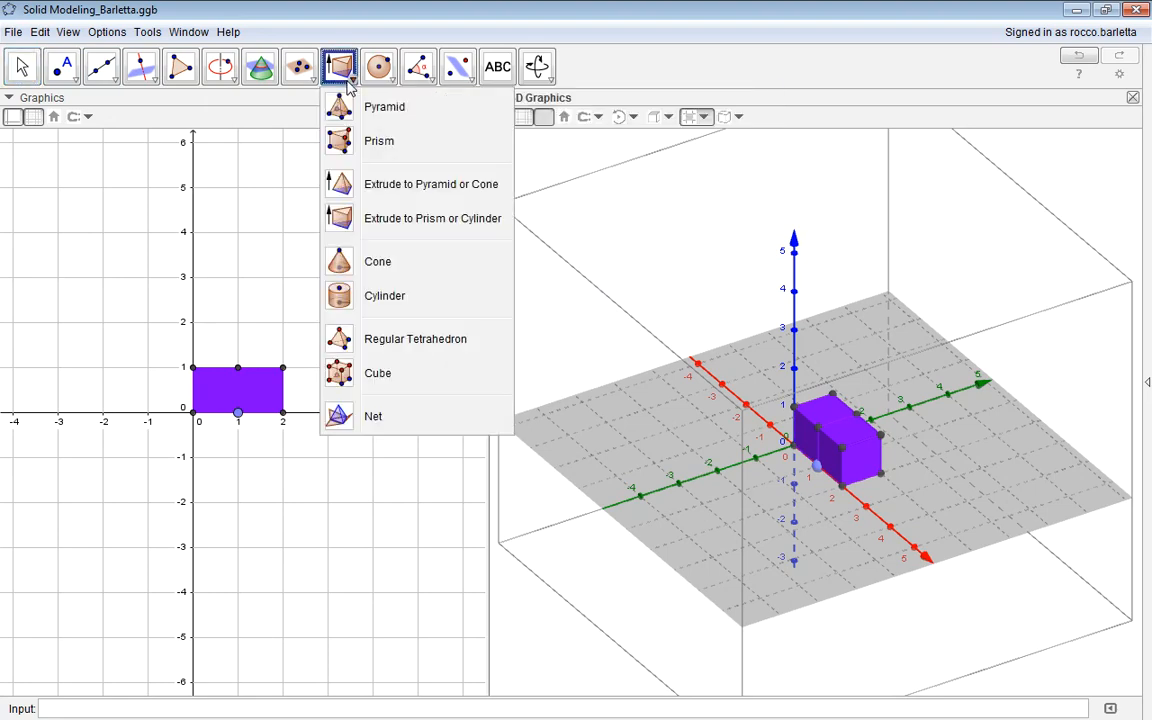
{"action": "left_click", "coordinate": [378, 218]}
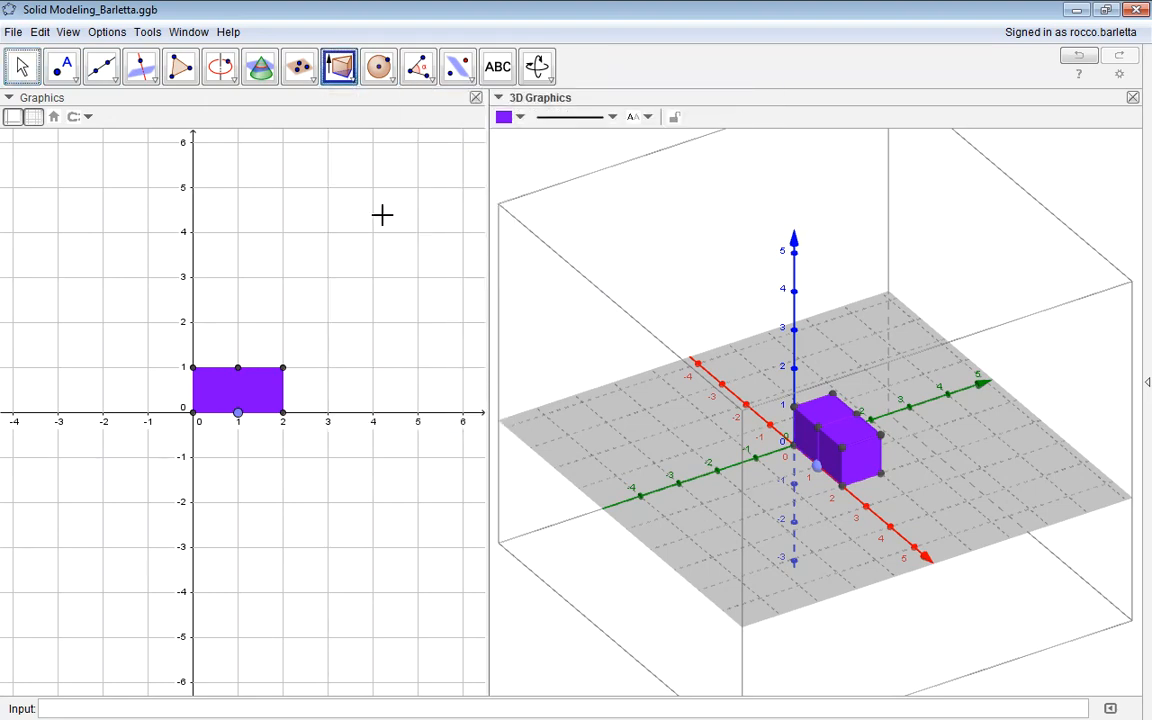
{"action": "left_click", "coordinate": [866, 475]}
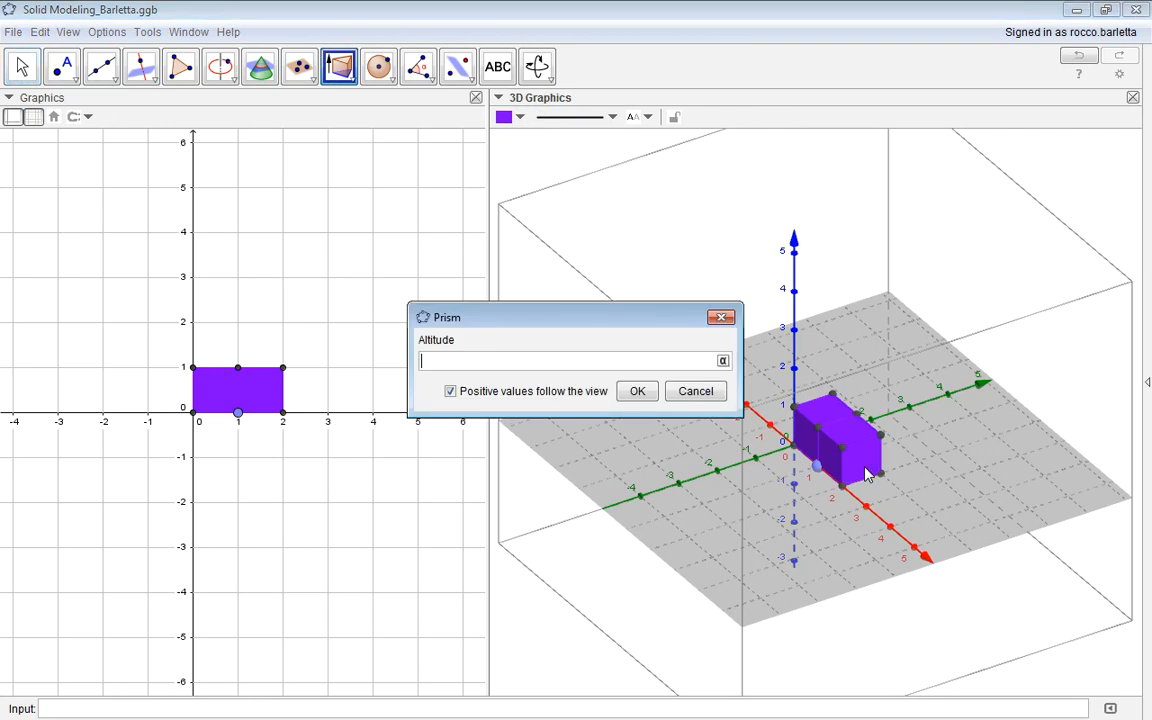
{"action": "key", "text": "Return"}
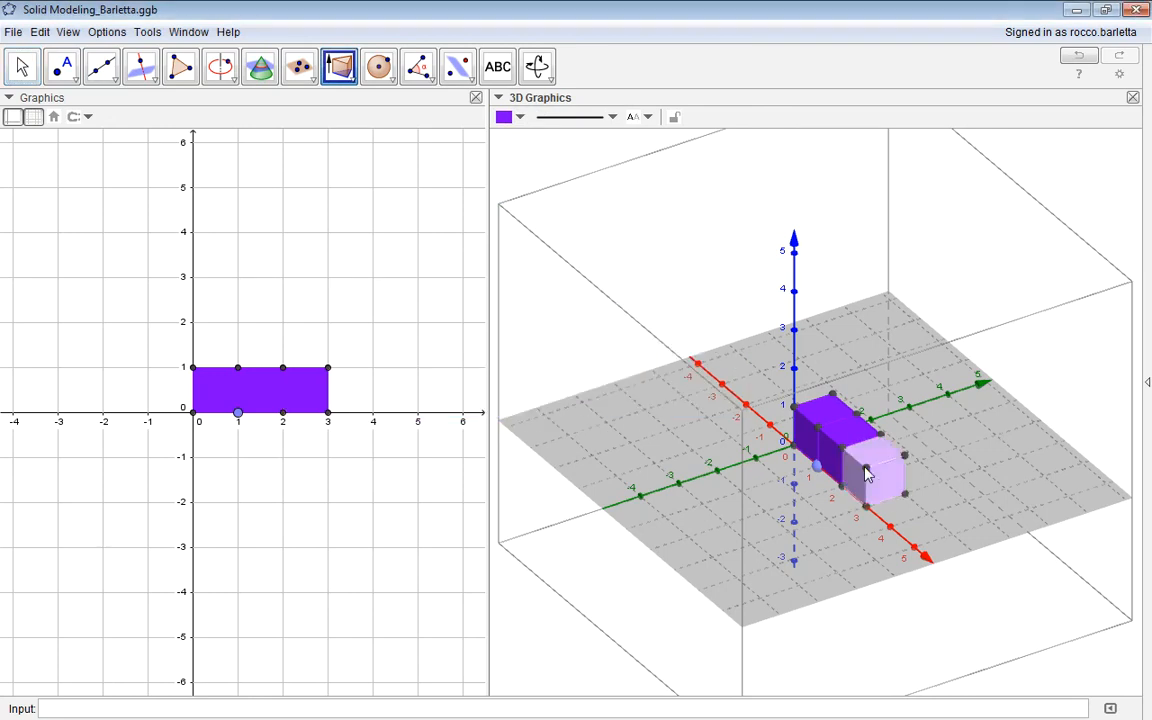
{"action": "left_click", "coordinate": [22, 66]}
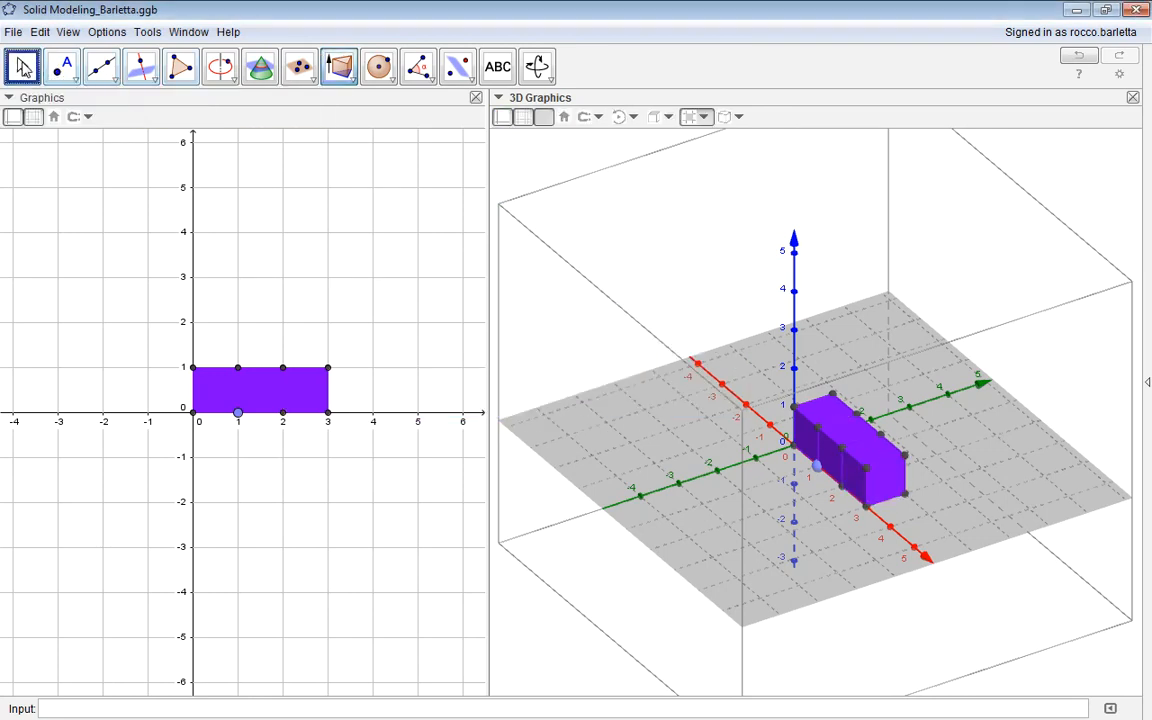
Extrude the first cube's side face at y = 0 toward negative y on the green axis with an altitude of 1.
{"action": "left_click", "coordinate": [339, 66]}
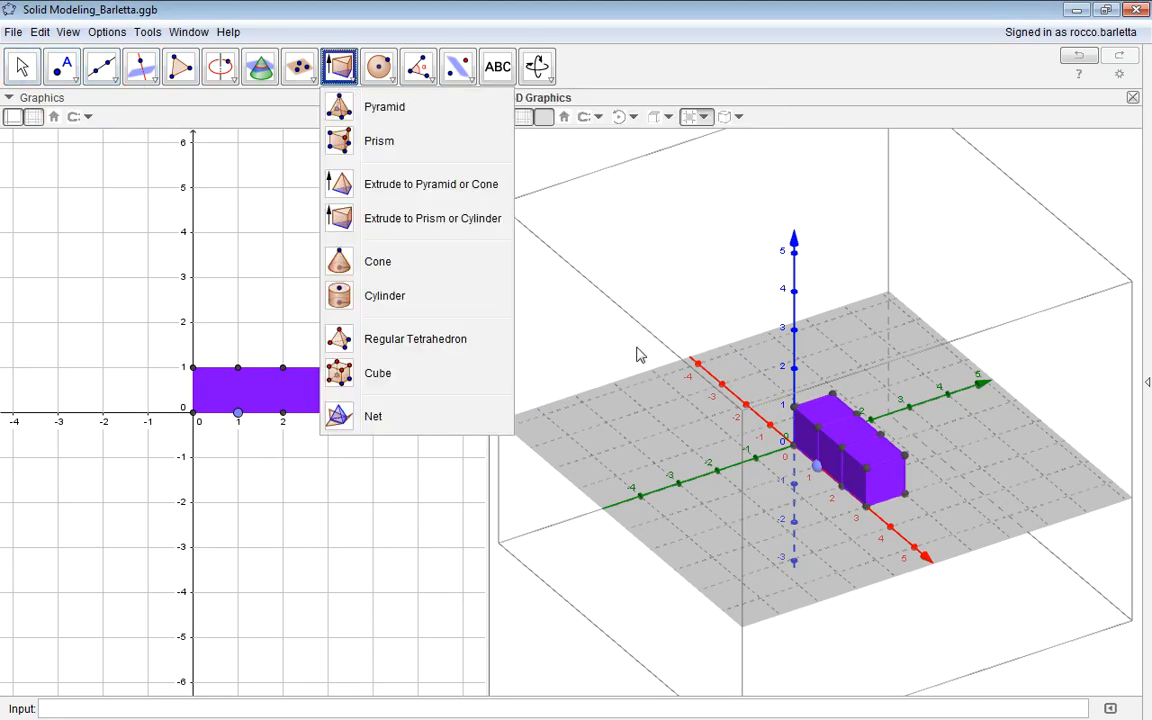
{"action": "left_click", "coordinate": [800, 438]}
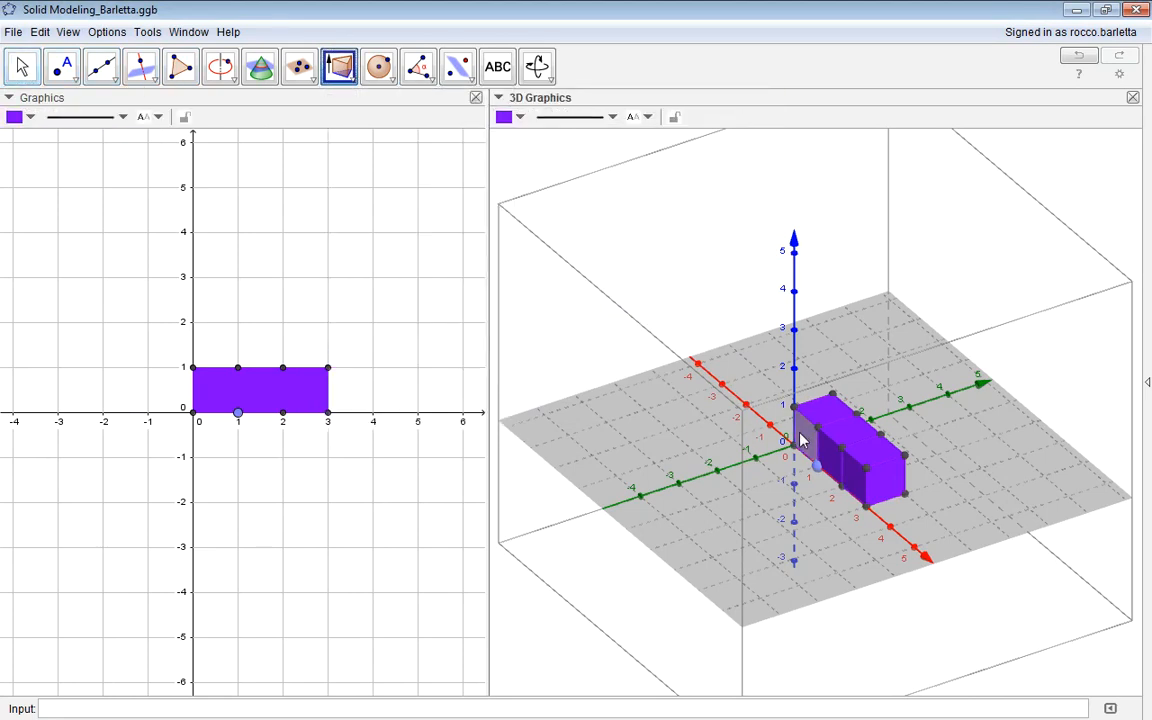
{"action": "left_click", "coordinate": [339, 68]}
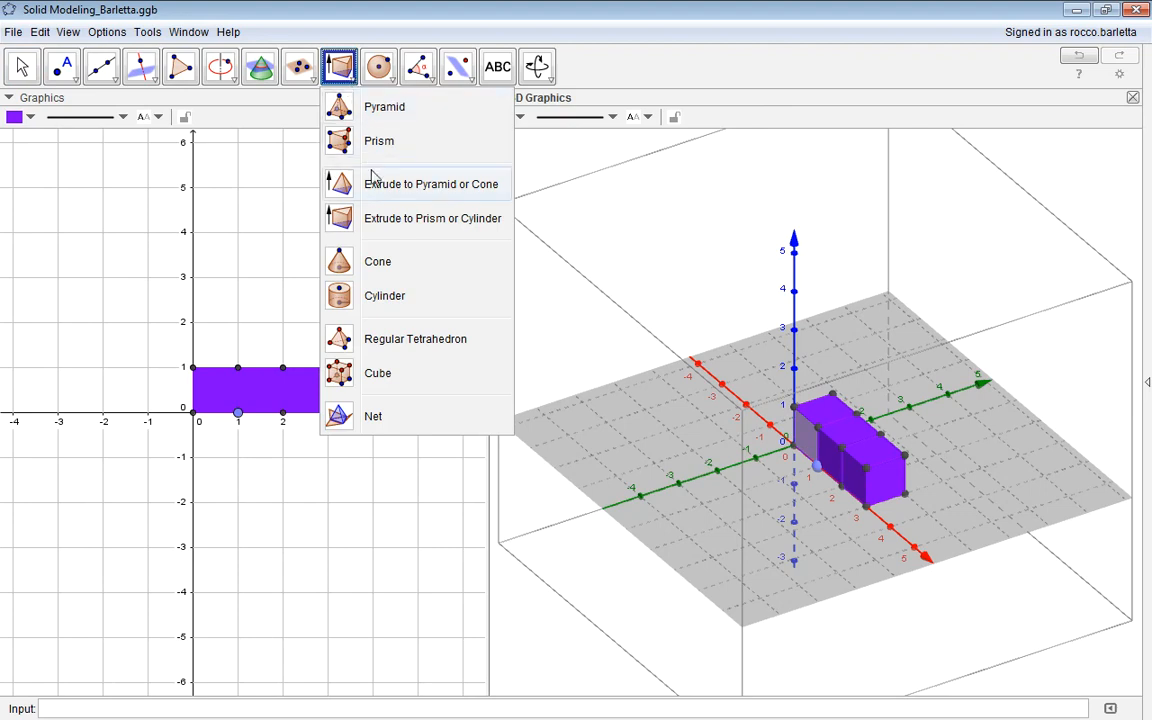
{"action": "left_click", "coordinate": [387, 219]}
{"action": "left_click", "coordinate": [728, 406]}
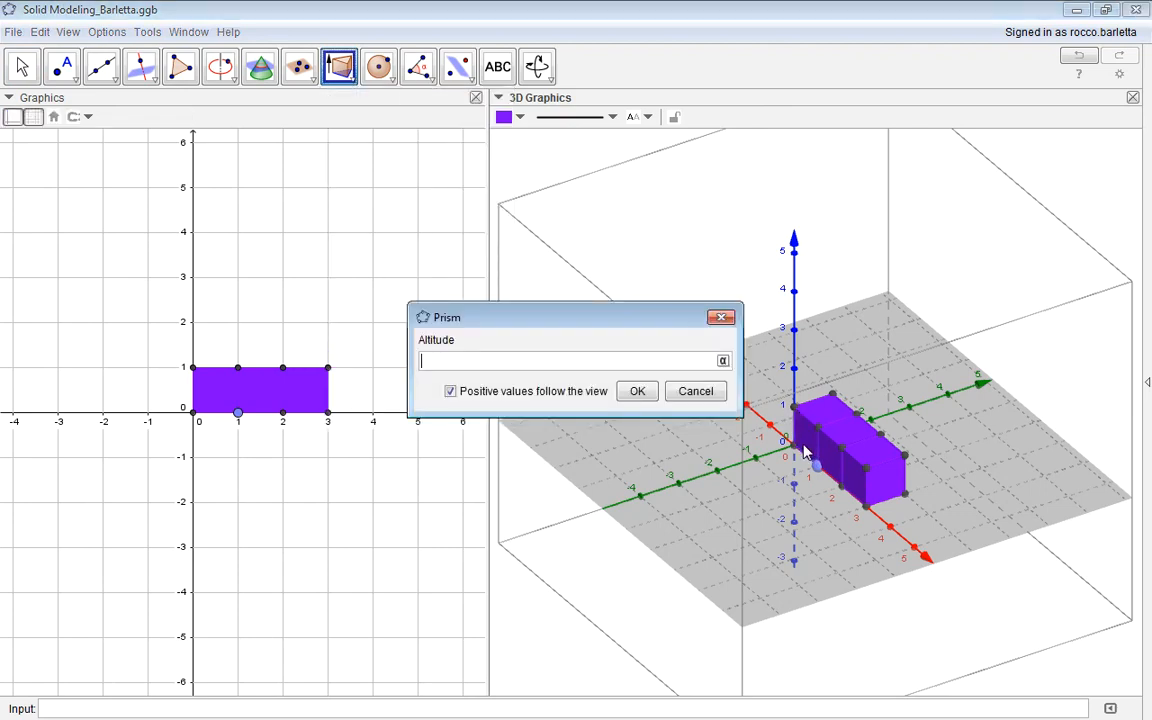
{"action": "key", "text": "Return"}
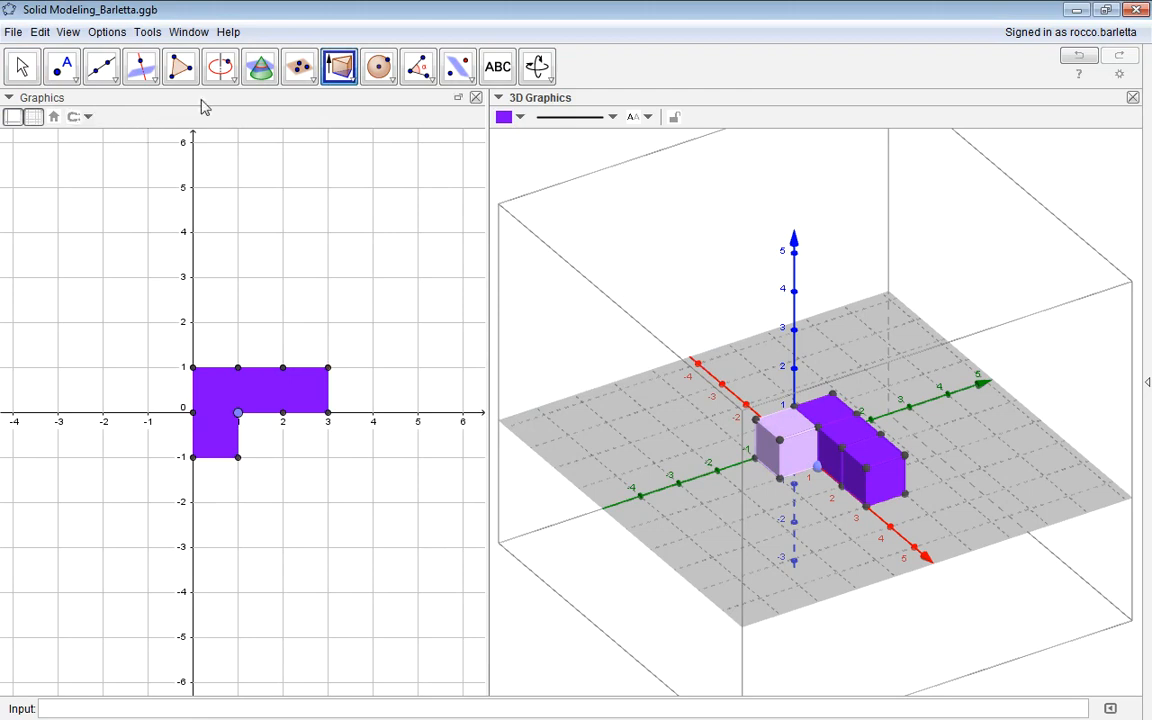
{"action": "left_click", "coordinate": [22, 64]}
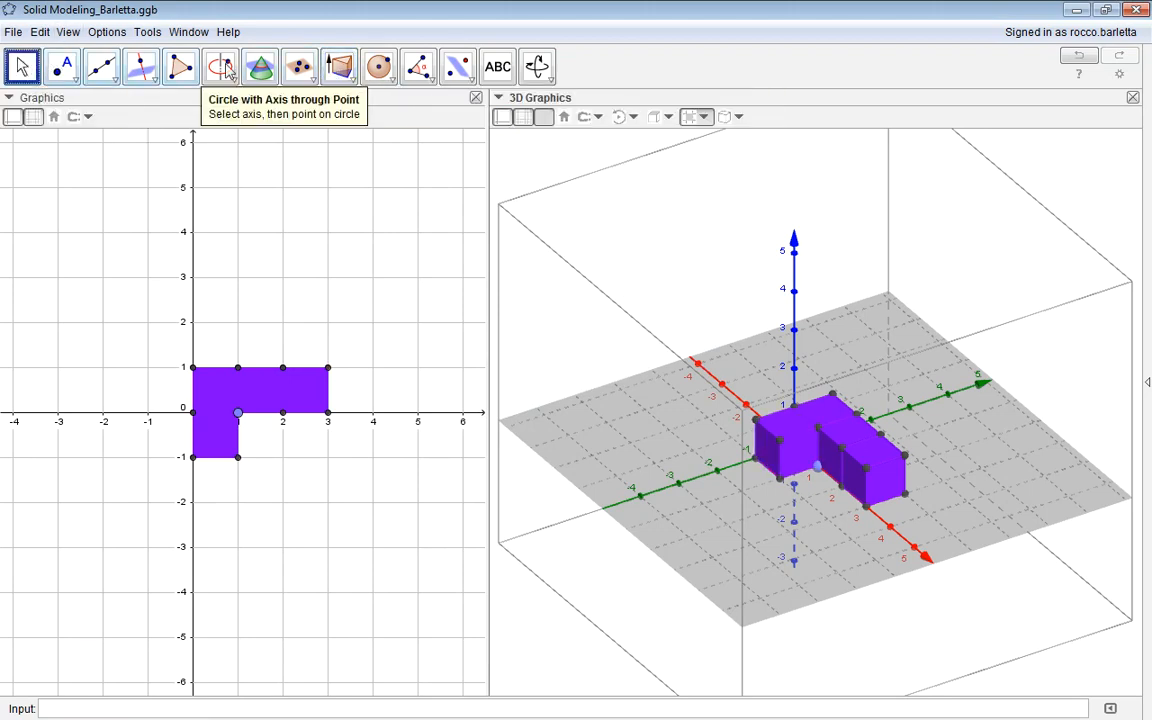
Extrude the third cube's side face at y = 0, between x = 2 and 3, toward negative y with an altitude of 1.
{"action": "left_click", "coordinate": [339, 66]}
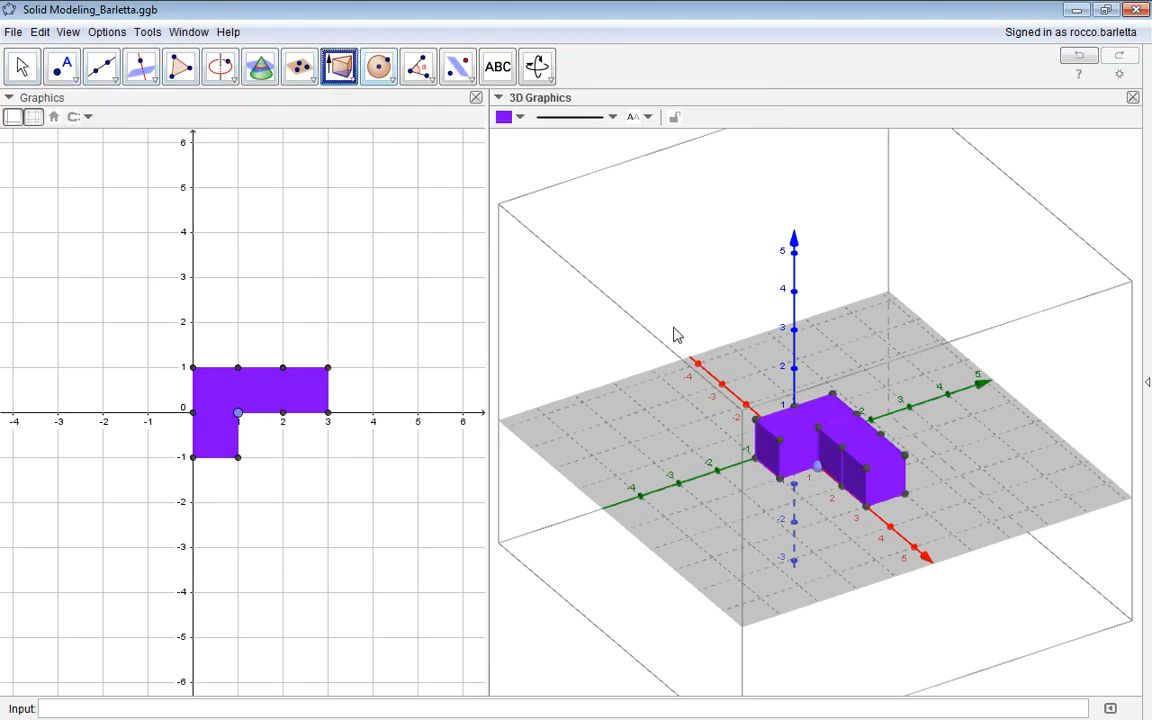
{"action": "left_click", "coordinate": [857, 491]}
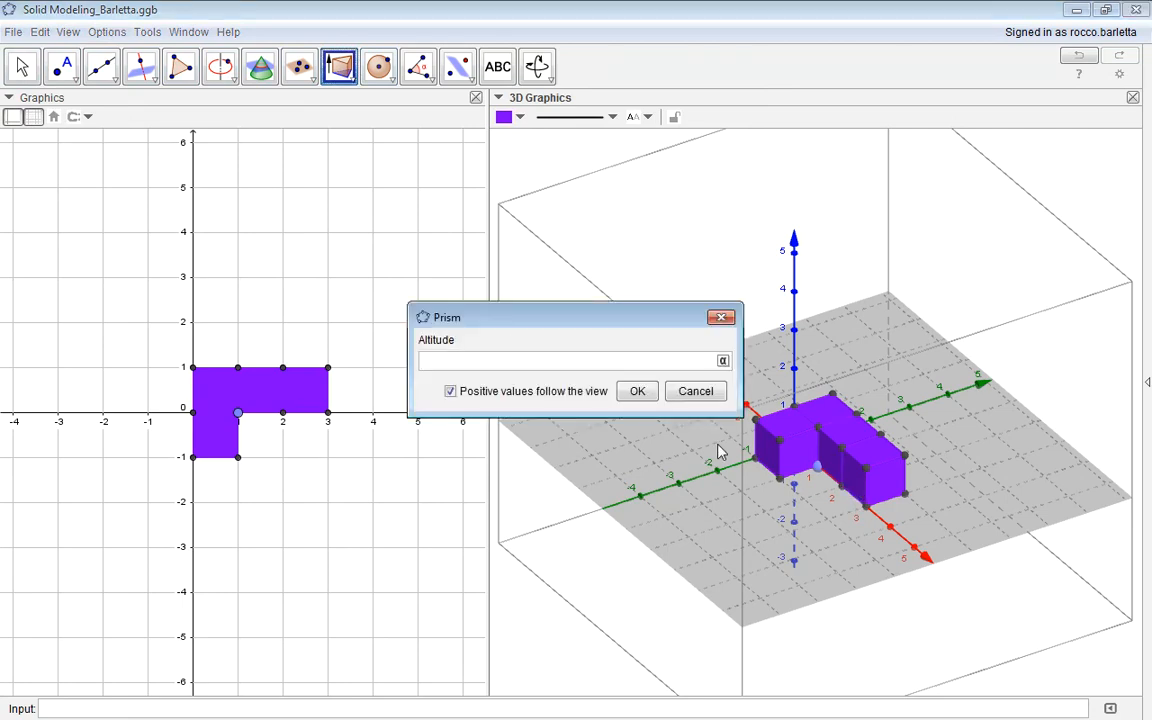
{"action": "type", "text": "1"}
{"action": "key", "text": "Return"}
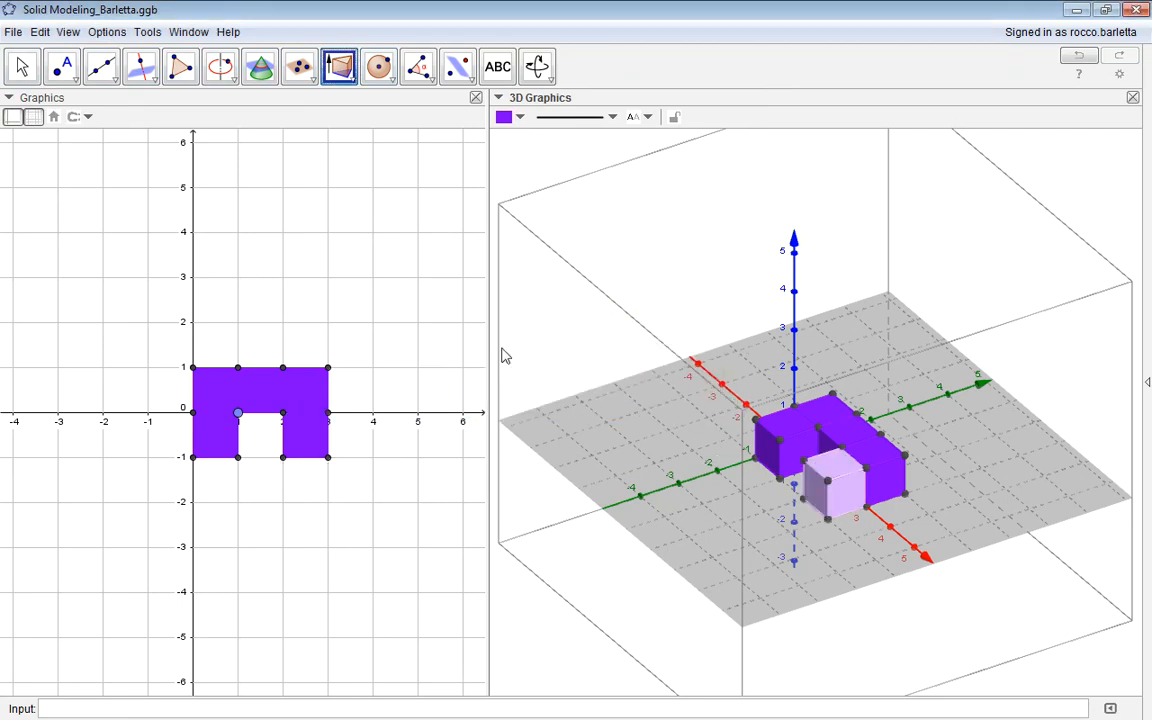
{"action": "left_click", "coordinate": [24, 68]}
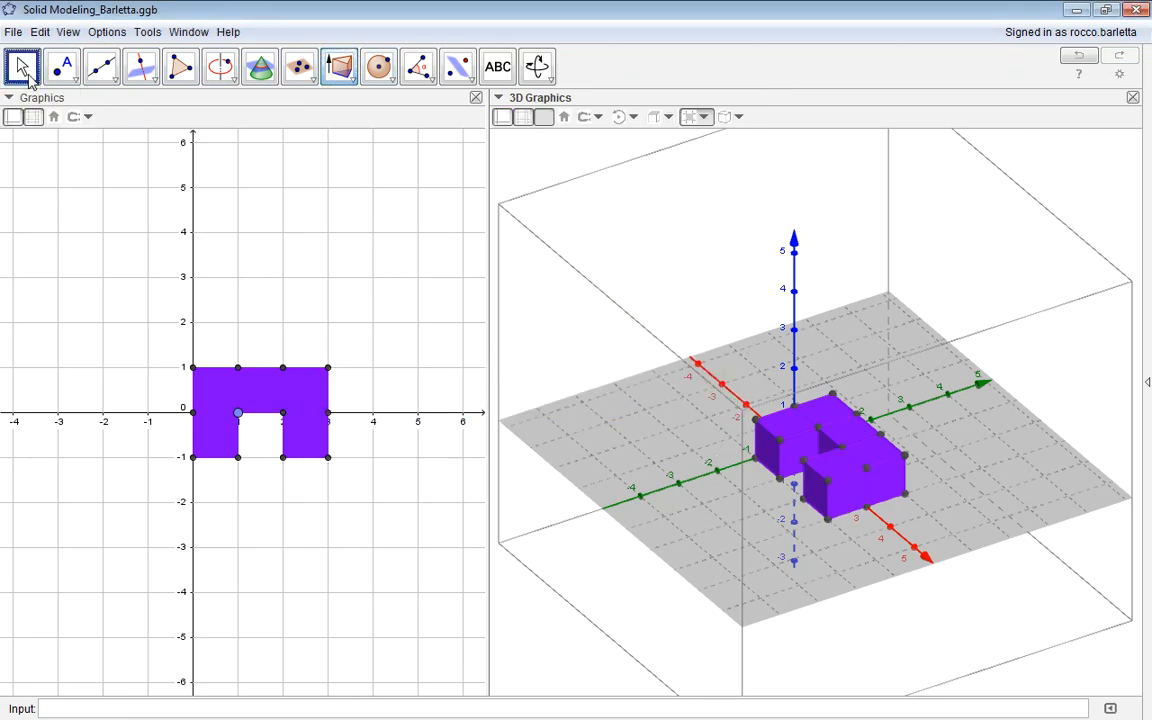
Extrude the top face of the middle cube, between x = 1 and 2, upward with an altitude of 1.
{"action": "left_click", "coordinate": [340, 67]}
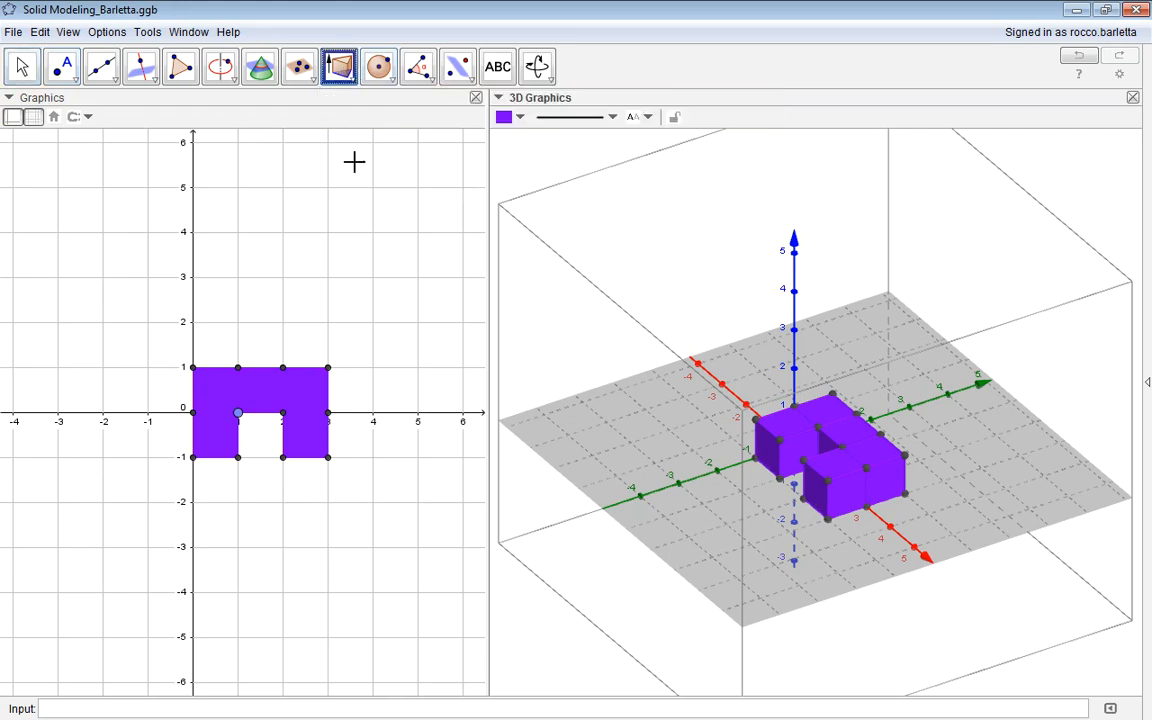
{"action": "left_click", "coordinate": [850, 440]}
{"action": "type", "text": "1"}
{"action": "key", "text": "Return"}
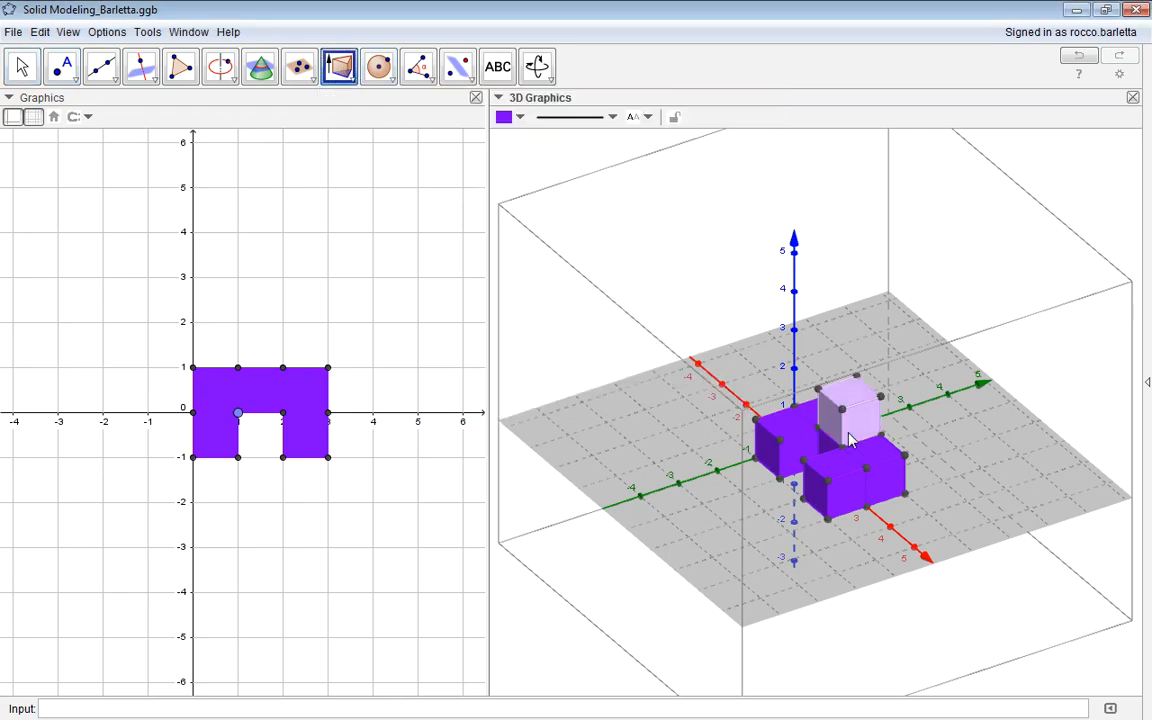
{"action": "left_click", "coordinate": [22, 67]}
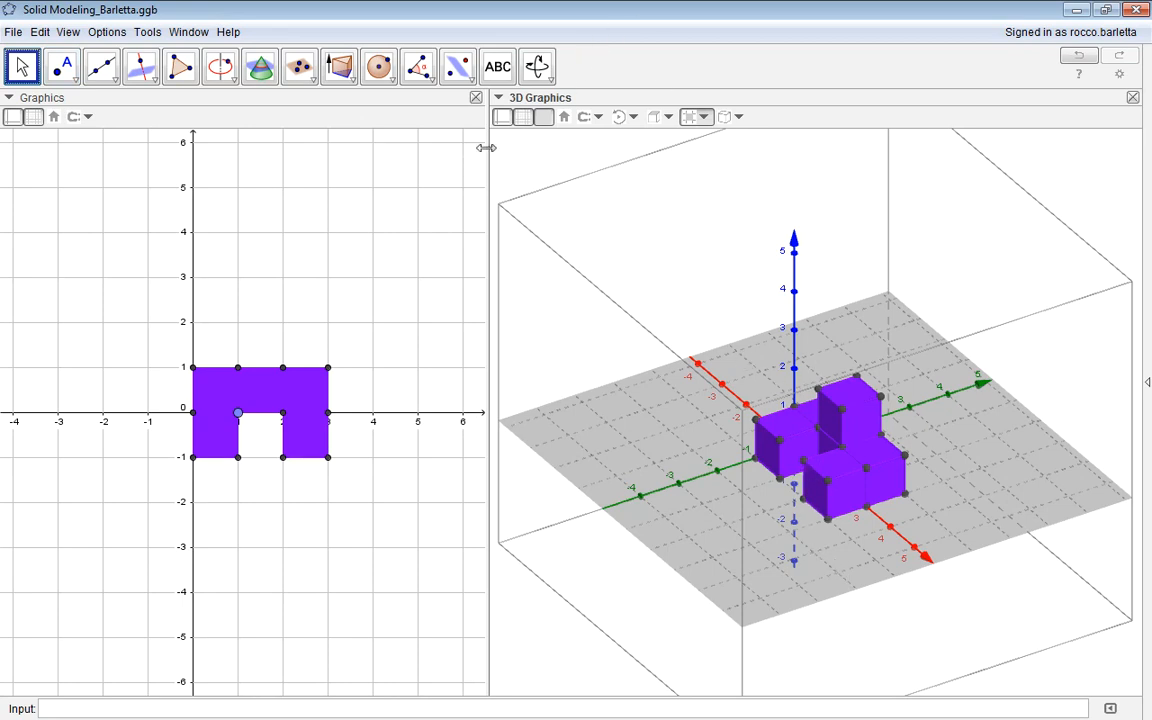
Hide the axes, the grid and the xy-plane in the 3D view.
{"action": "left_click", "coordinate": [503, 117]}
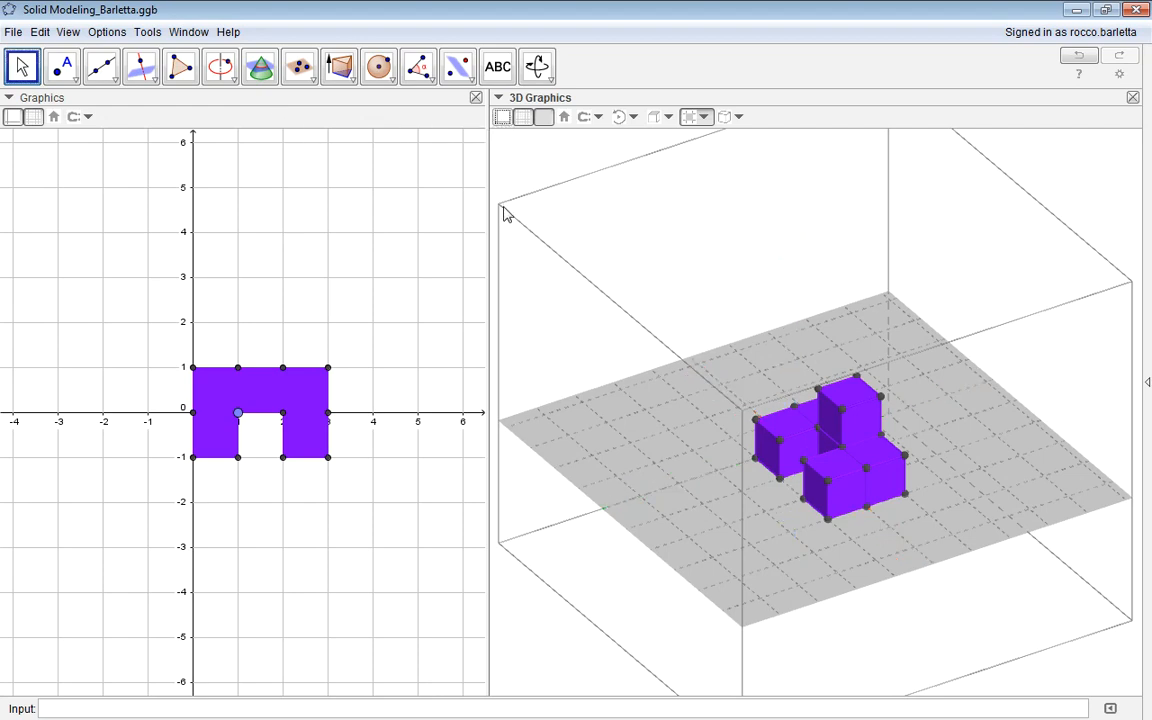
{"action": "left_click", "coordinate": [524, 118]}
{"action": "left_click", "coordinate": [544, 118]}
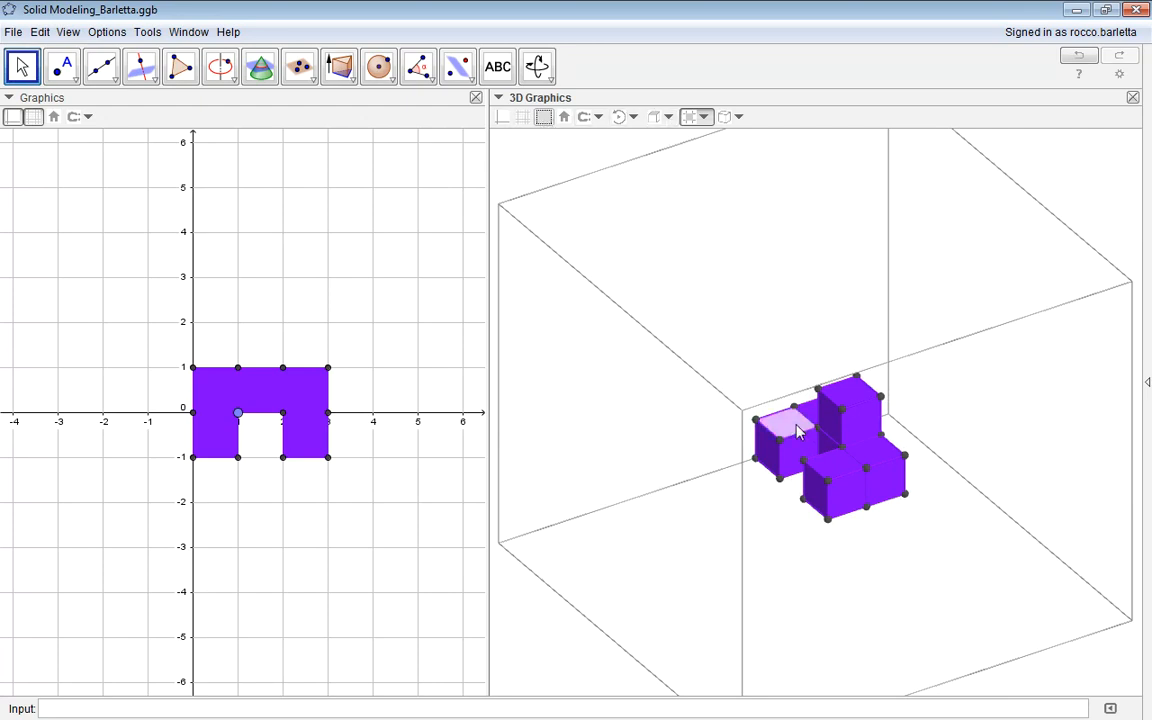
Shrink the corner points of the arm between x = 0 and 1 to the smallest size and colour them the same purple as the solid.
{"action": "left_click_drag", "start_coordinate": [849, 602], "coordinate": [833, 684], "text": "shift"}
{"action": "mouse_move", "coordinate": [857, 640]}
{"action": "right_mouse_down"}
{"action": "mouse_move", "coordinate": [895, 638]}
{"action": "mouse_move", "coordinate": [885, 628]}
{"action": "mouse_move", "coordinate": [856, 640]}
{"action": "right_mouse_up"}
{"action": "left_click", "coordinate": [757, 571]}
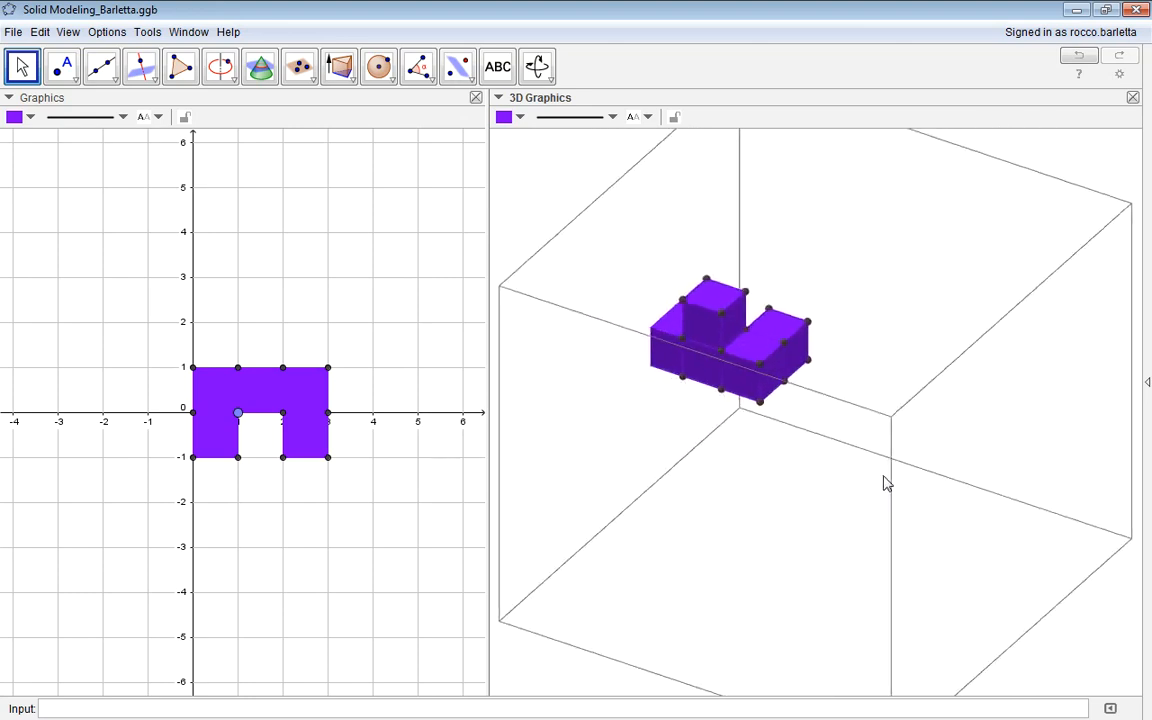
{"action": "right_click_drag", "start_coordinate": [1038, 446], "coordinate": [926, 444]}
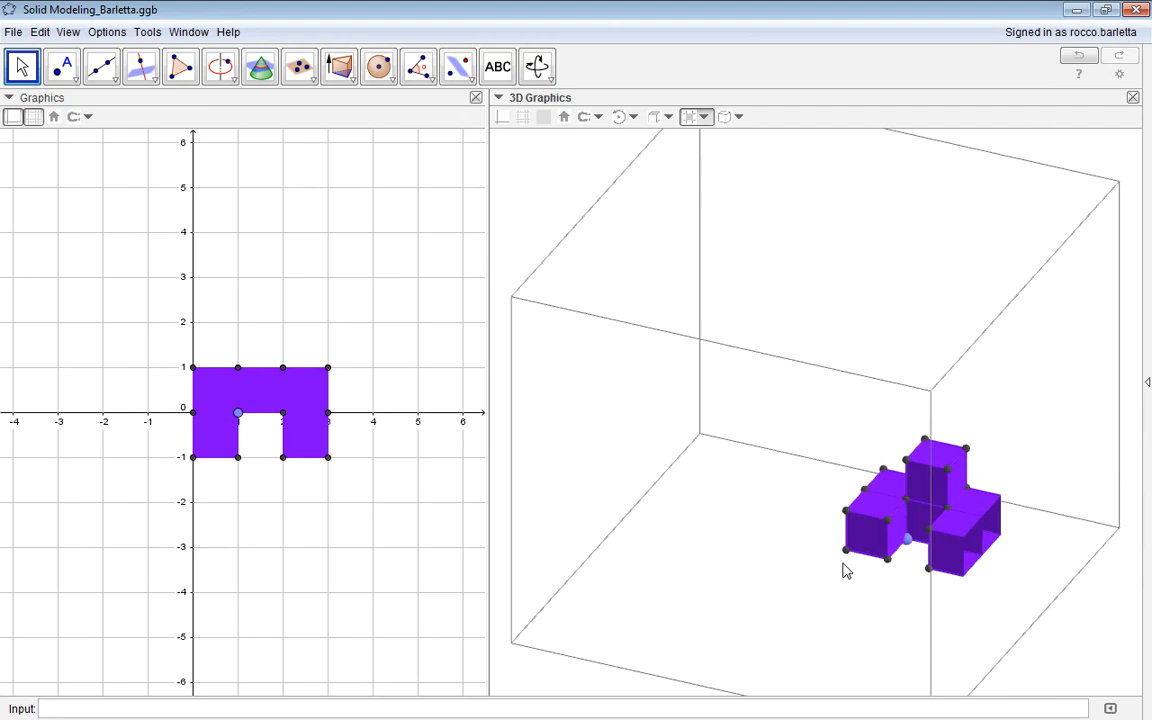
{"action": "left_click", "coordinate": [846, 552]}
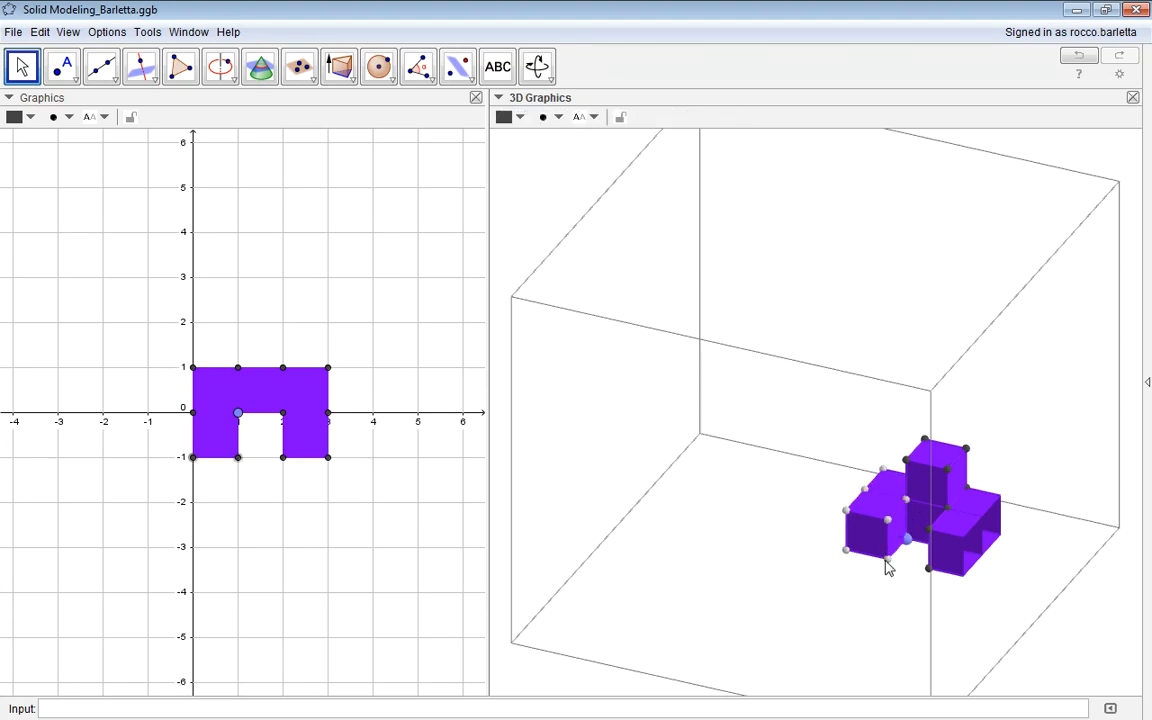
{"action": "left_click", "coordinate": [561, 123]}
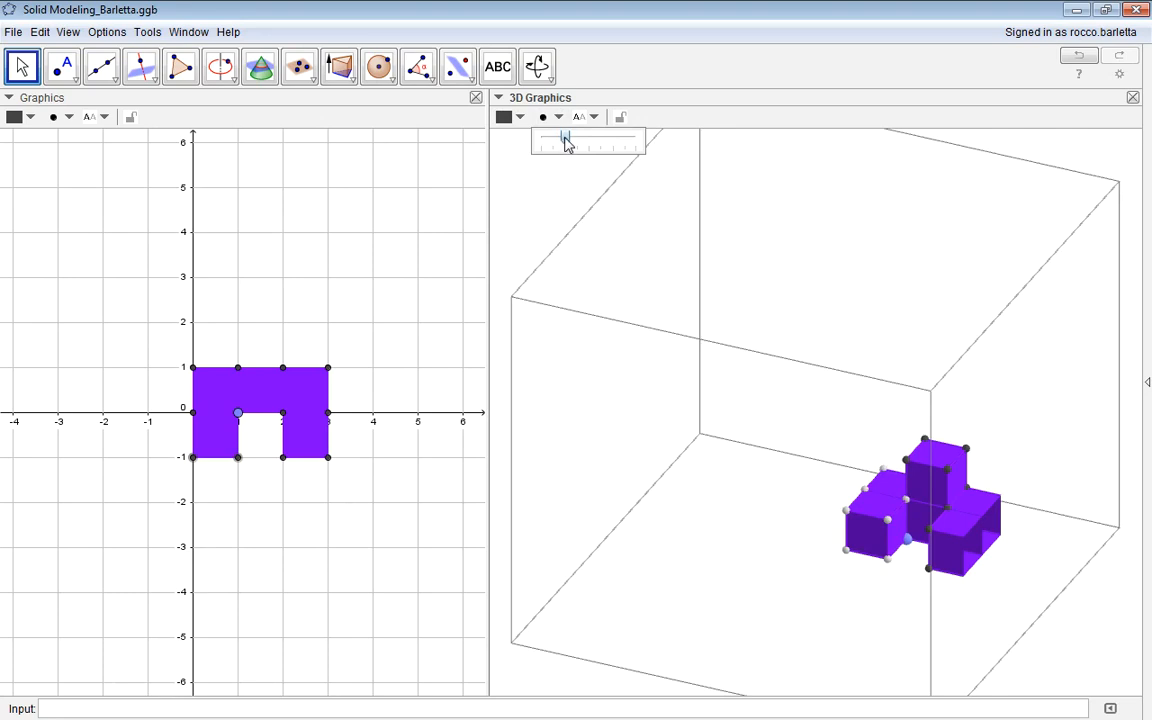
{"action": "left_click_drag", "start_coordinate": [566, 143], "coordinate": [540, 142]}
{"action": "left_click", "coordinate": [520, 118]}
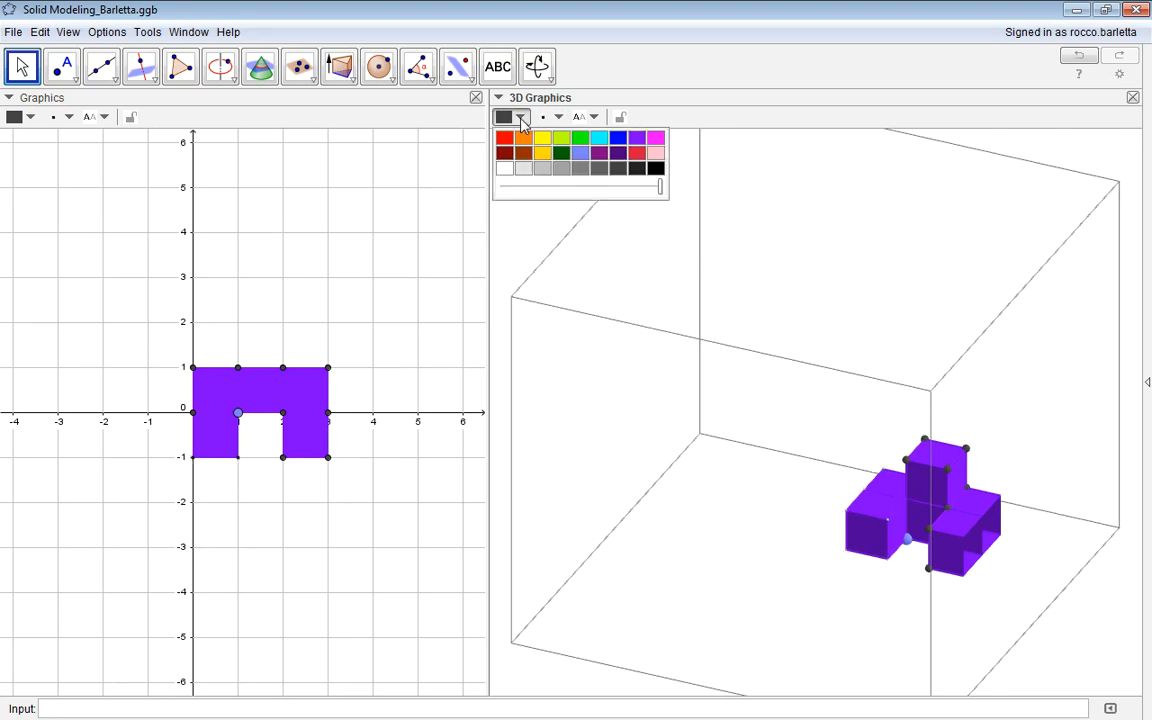
{"action": "left_click", "coordinate": [637, 137]}
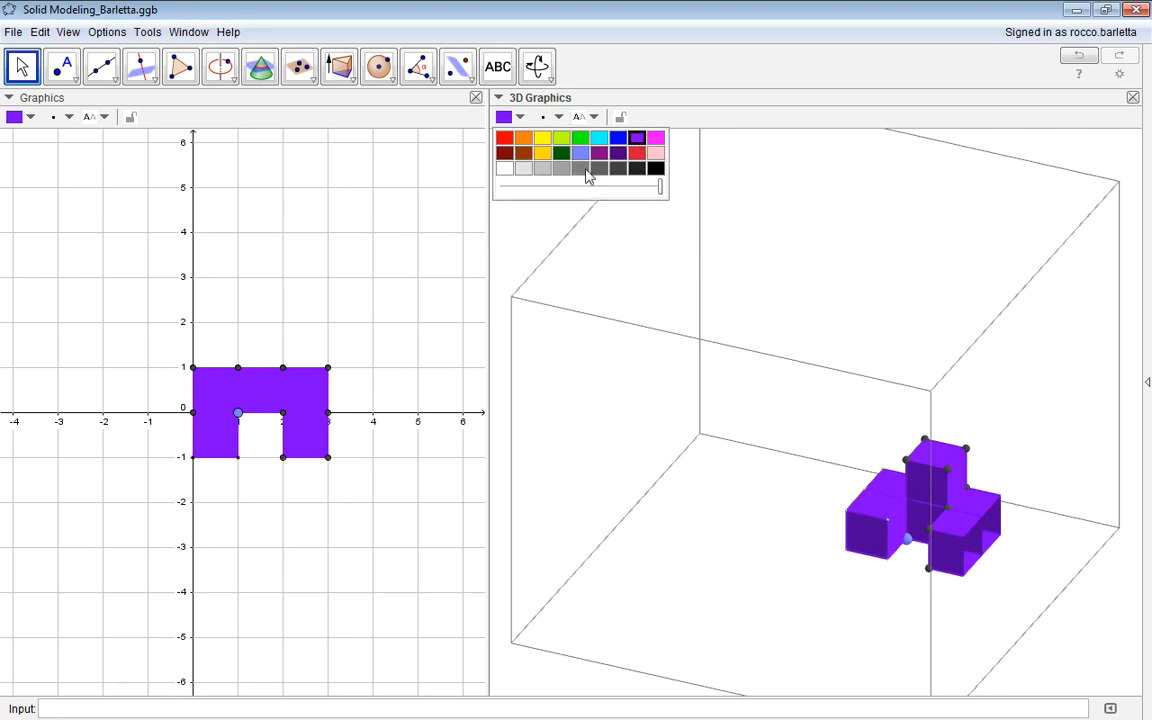
{"action": "left_click", "coordinate": [534, 252]}
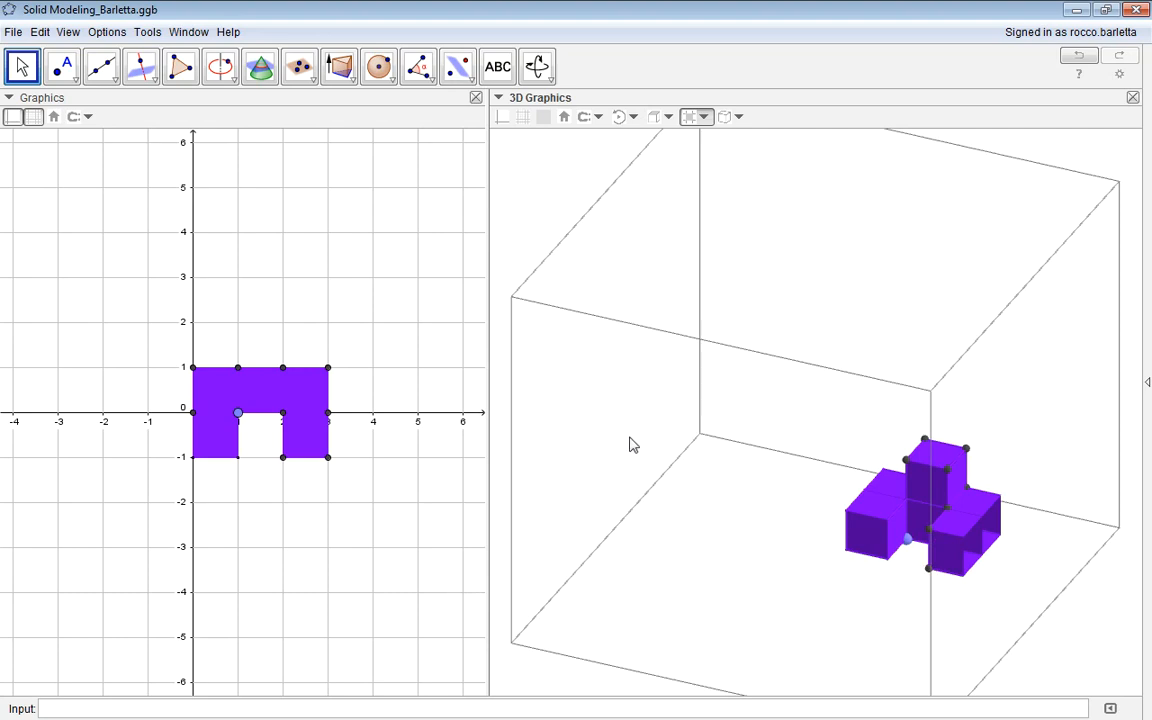
Save the finished cube model under its existing file name.
{"action": "left_click_drag", "start_coordinate": [663, 470], "coordinate": [565, 468], "text": "shift"}
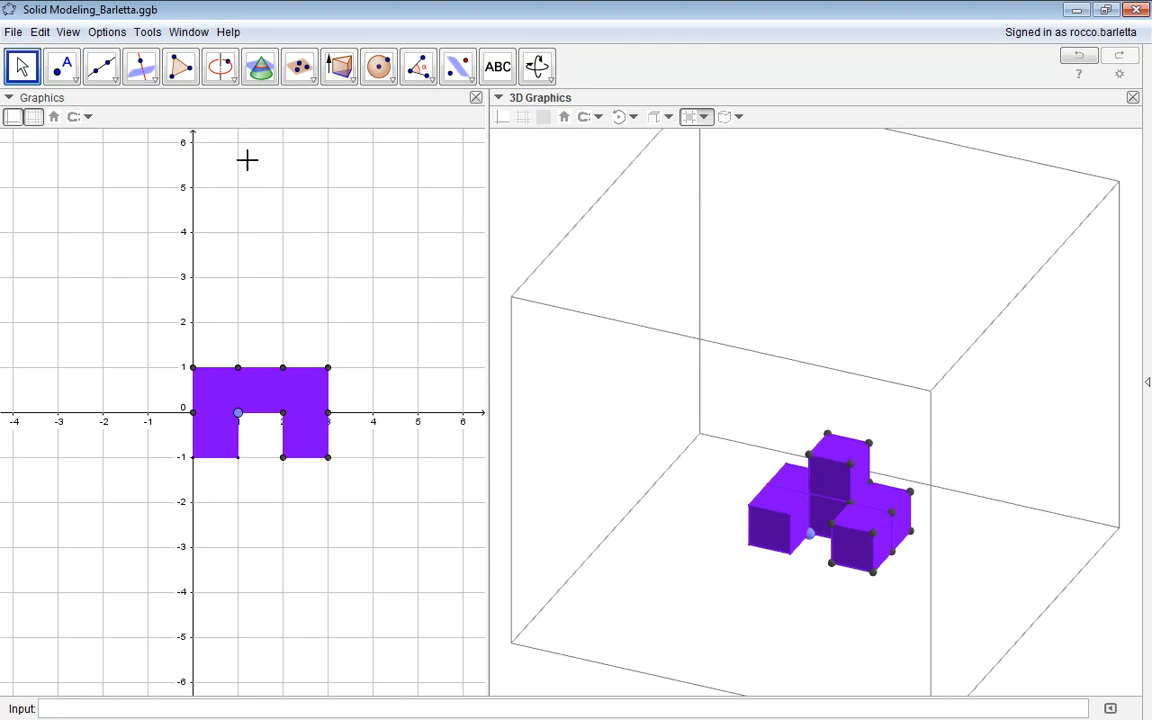
{"action": "left_click", "coordinate": [13, 31]}
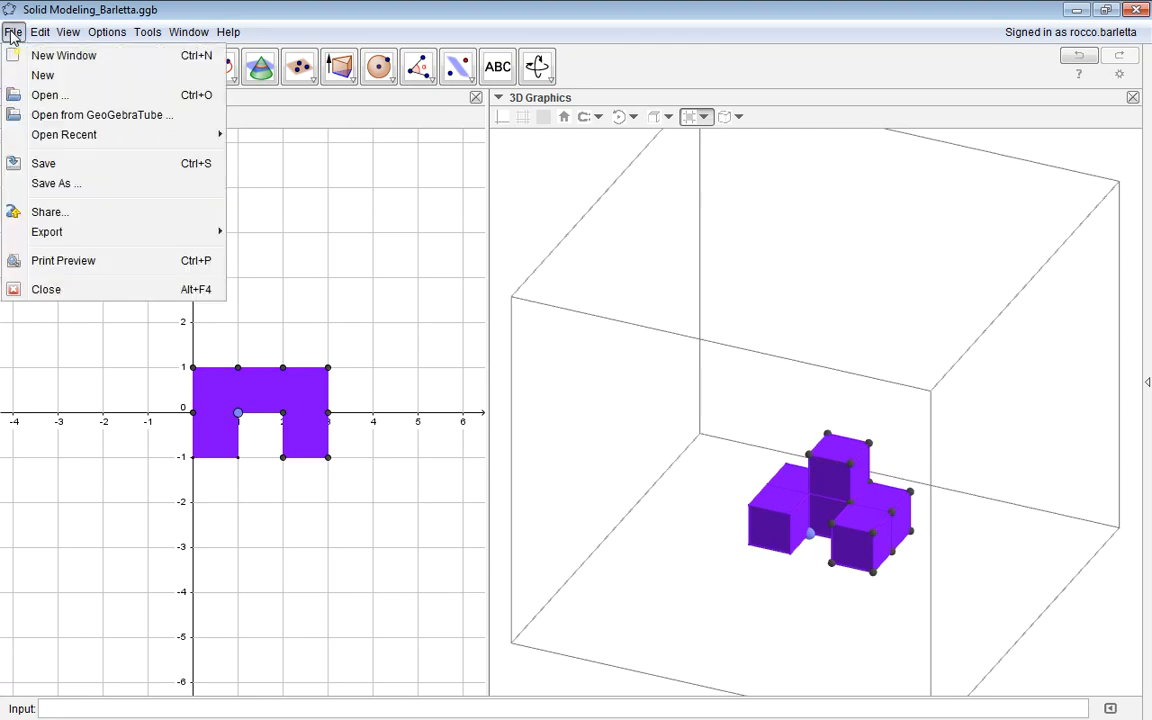
{"action": "left_click", "coordinate": [45, 163]}
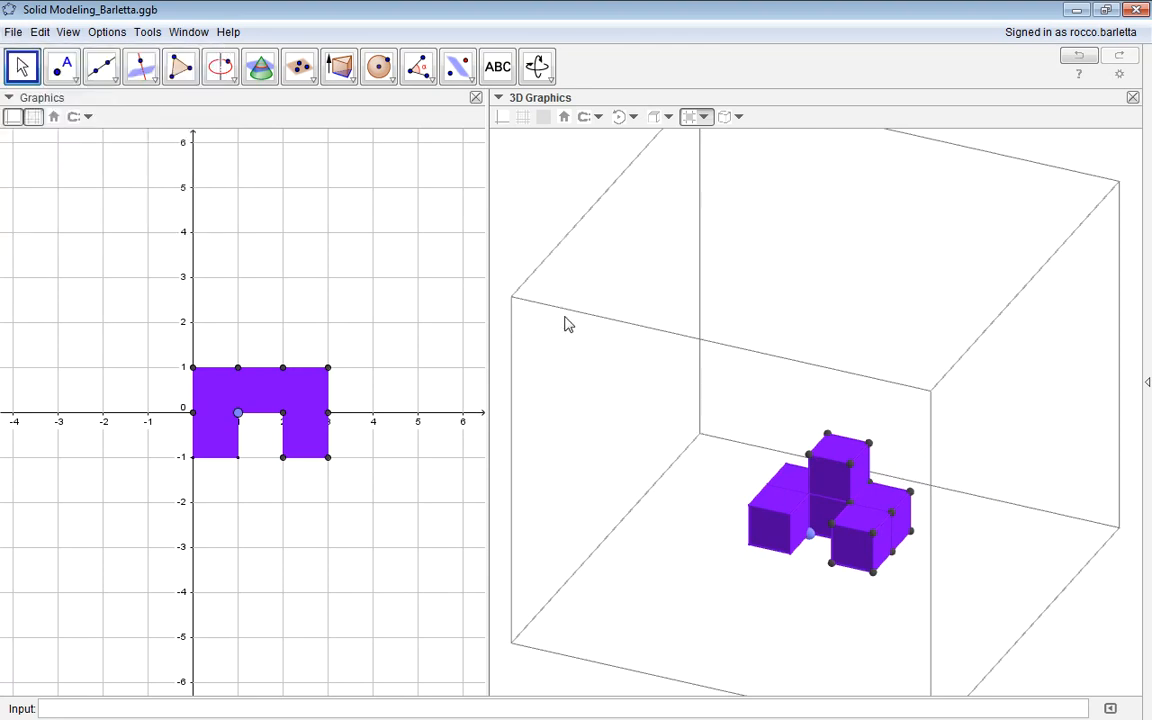
Export the graphics view as a transparent PNG picture at 300 dpi and save it to the Desktop under the suggested name.
{"action": "left_click", "coordinate": [16, 33]}
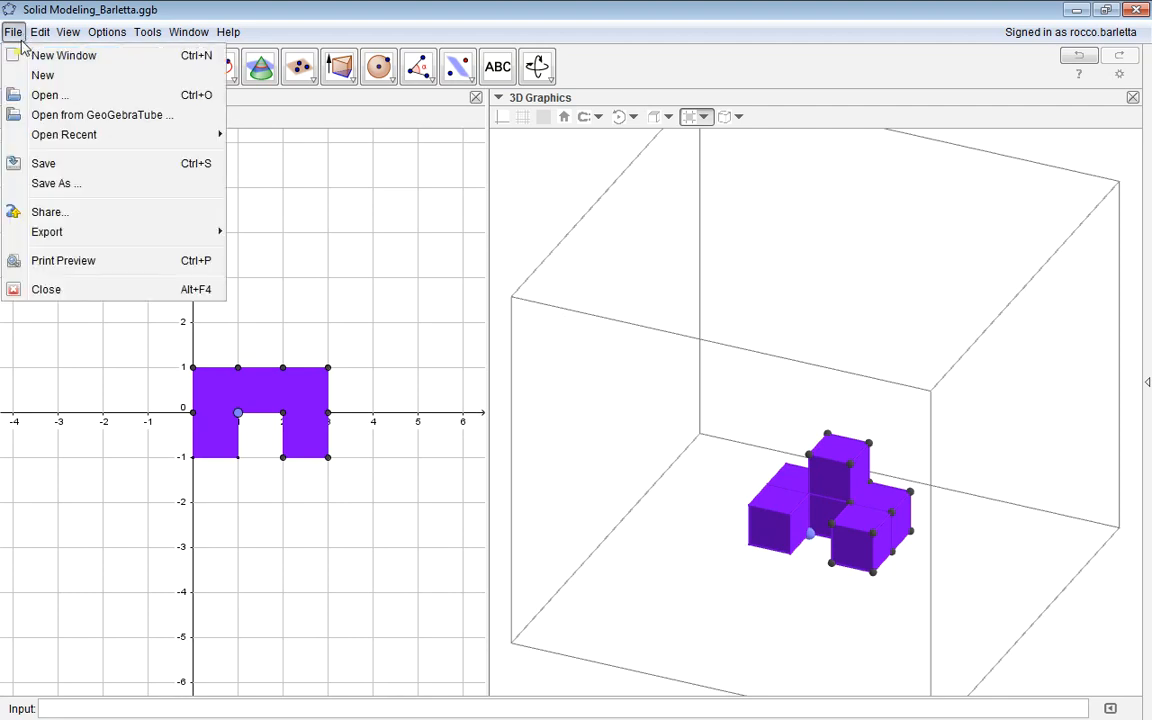
{"action": "mouse_move", "coordinate": [47, 233]}
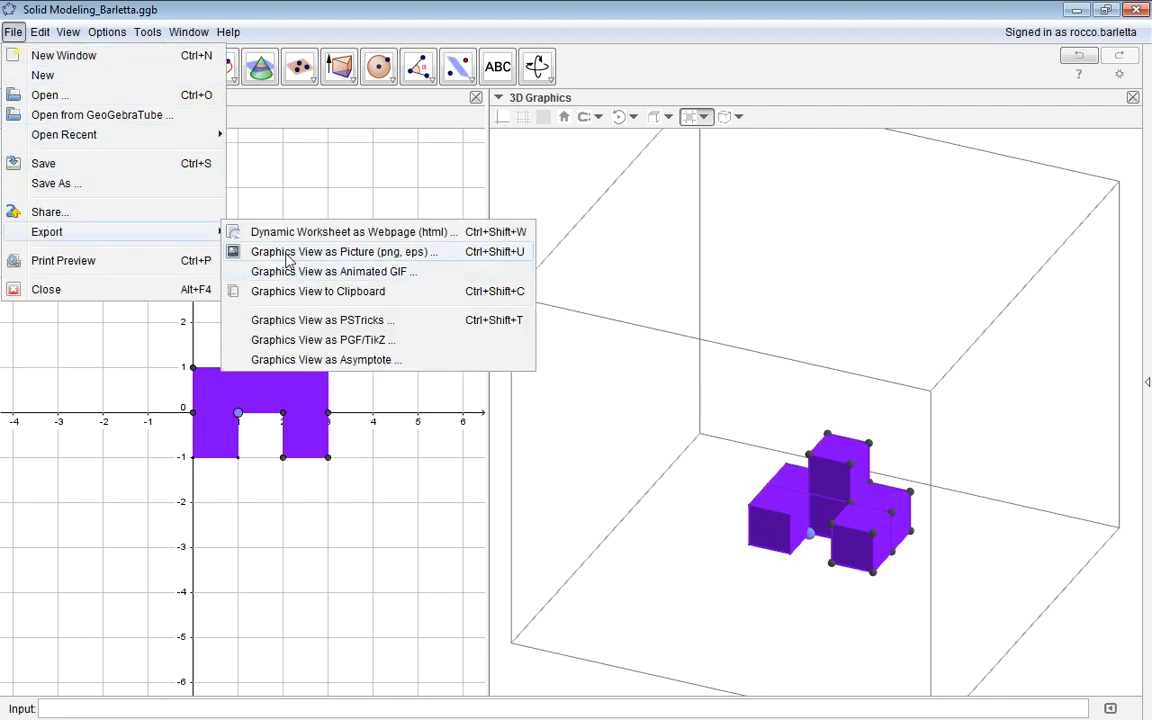
{"action": "left_click", "coordinate": [362, 262]}
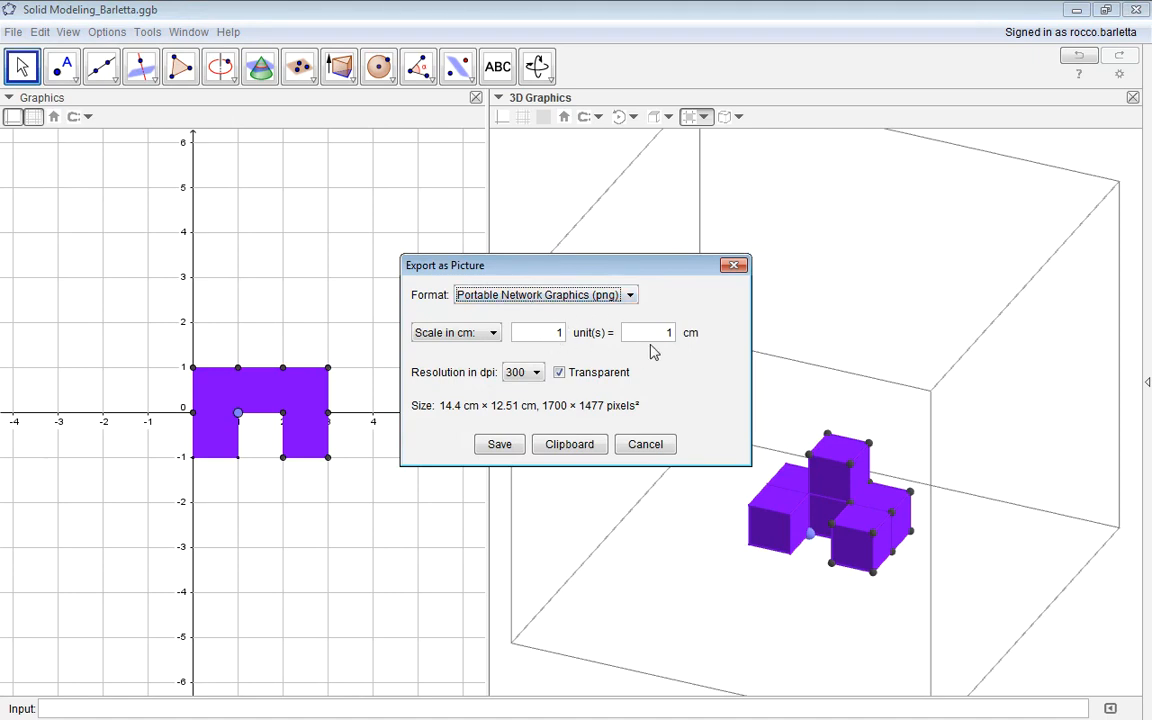
{"action": "left_click", "coordinate": [503, 446]}
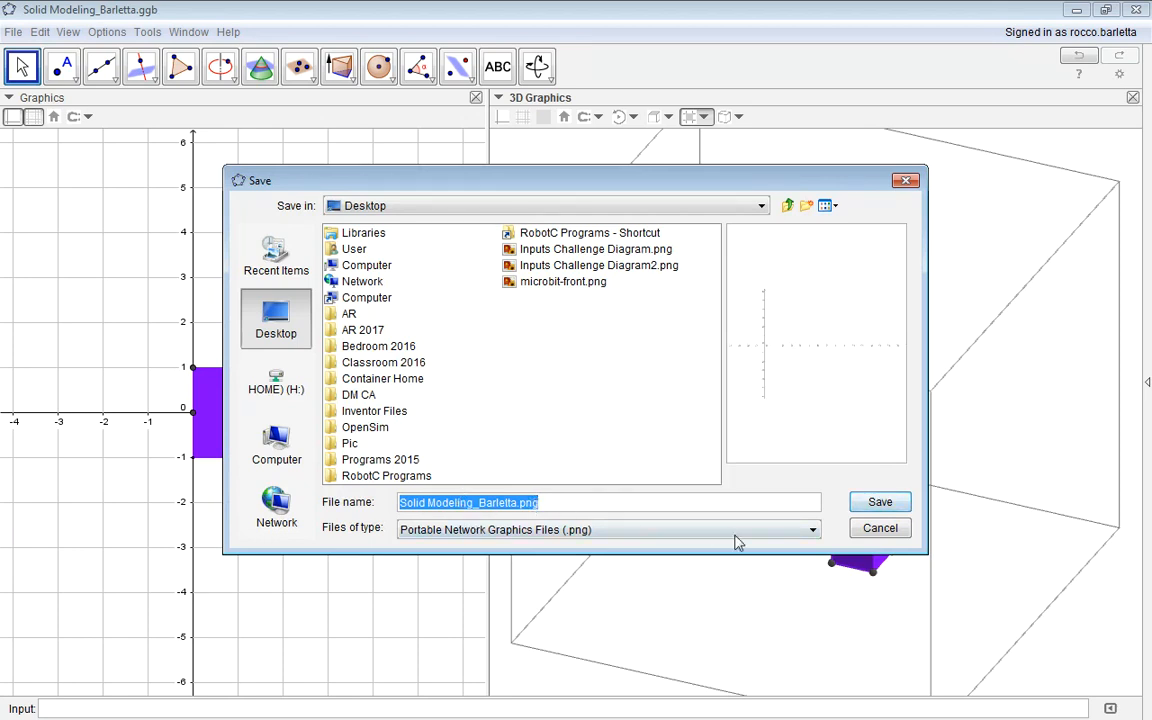
{"action": "left_click", "coordinate": [880, 502]}
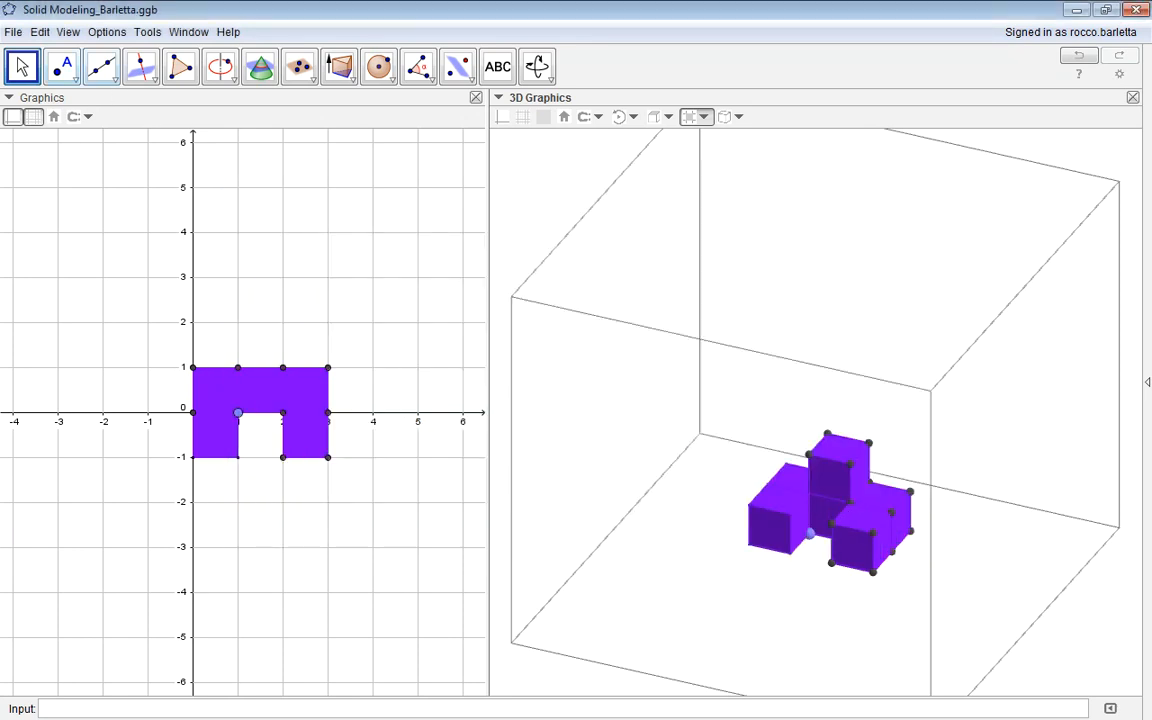